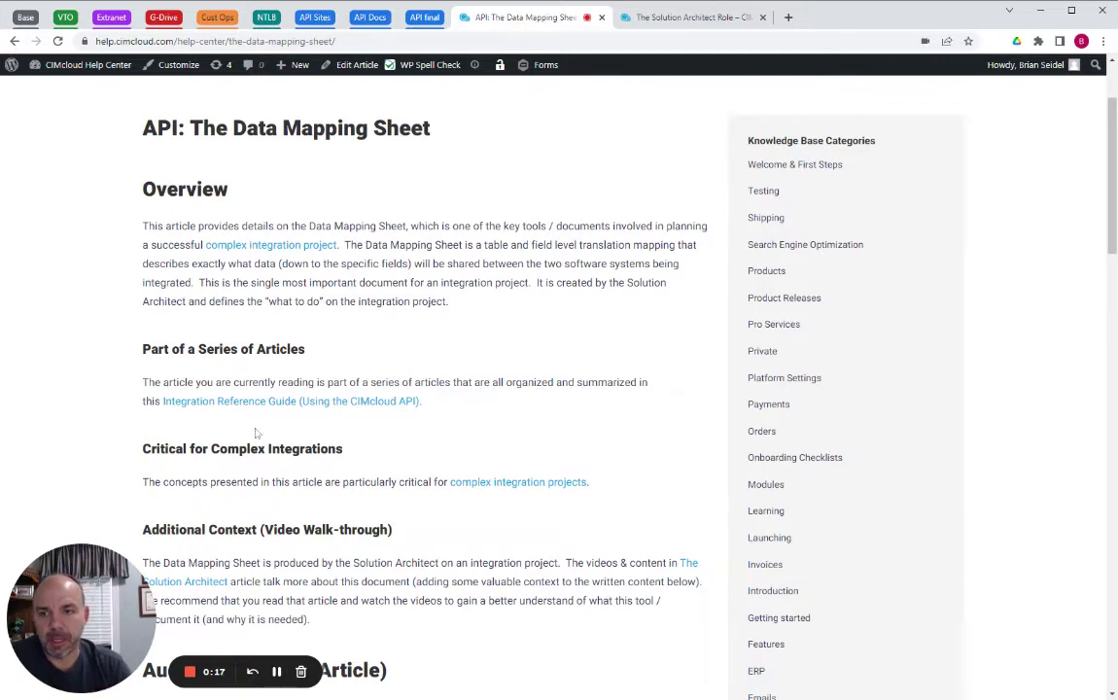
Open the Solution Architect Role article to view Diagram #2 on complex integrations.
drag(98, 629, 821, 630)
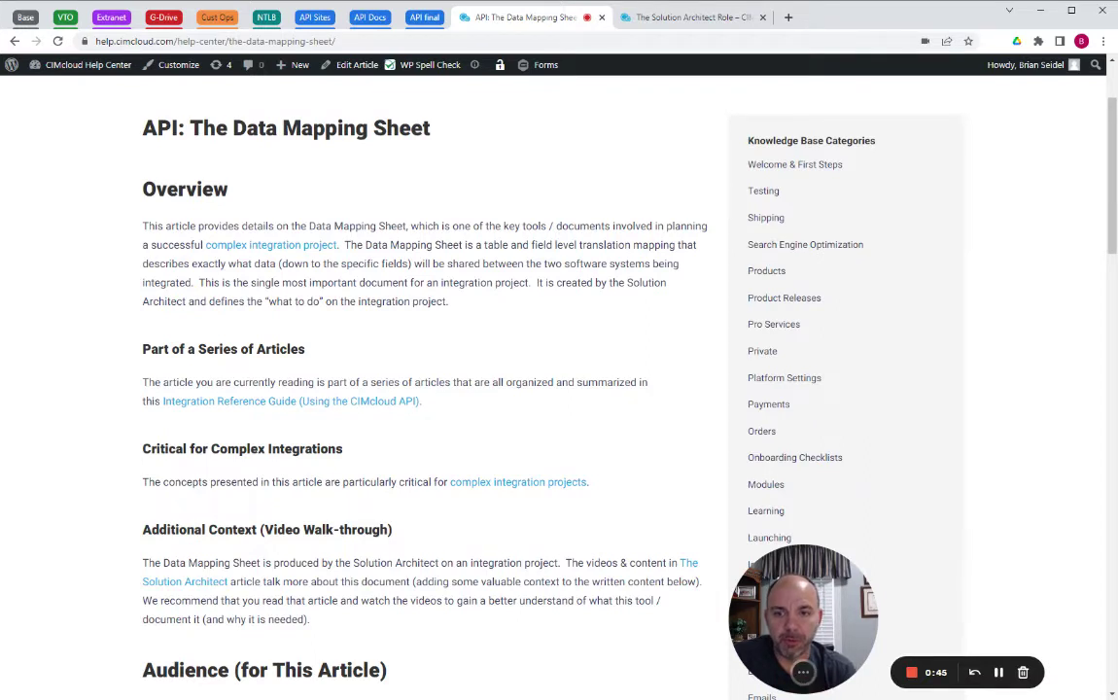
click(694, 19)
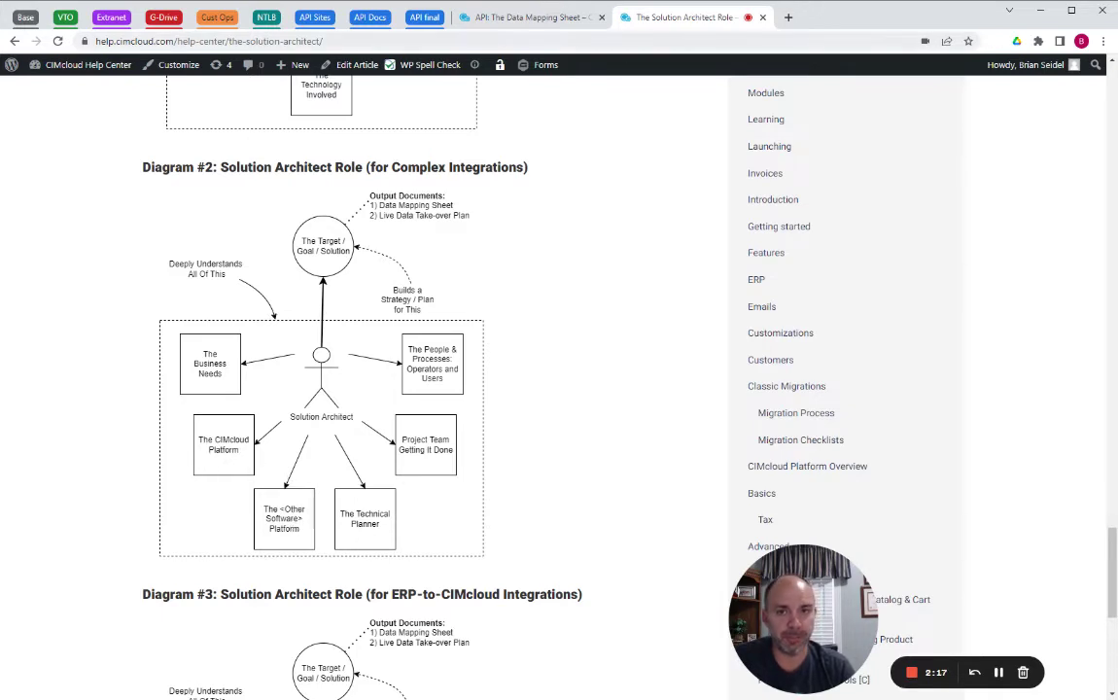
Go back to the 'API: The Data Mapping Sheet' article and scroll to Example (Tool Download).
click(490, 16)
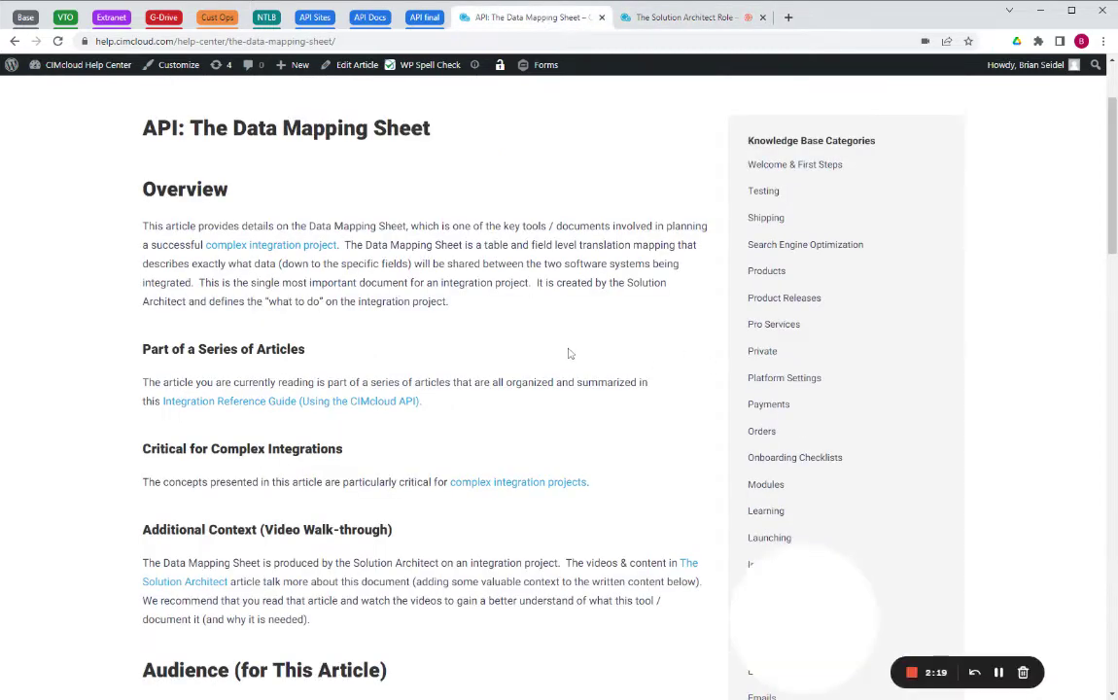
scroll(412, 361, down, 1)
scroll(412, 362, down, 2)
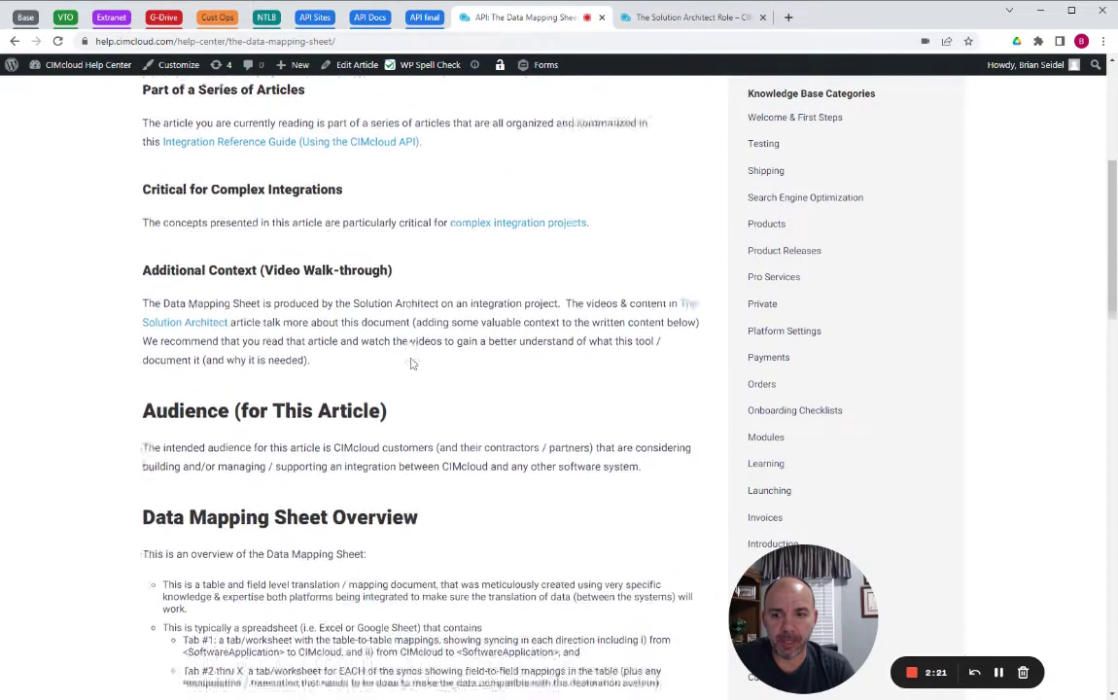
scroll(412, 361, up, 1)
scroll(418, 362, down, 7)
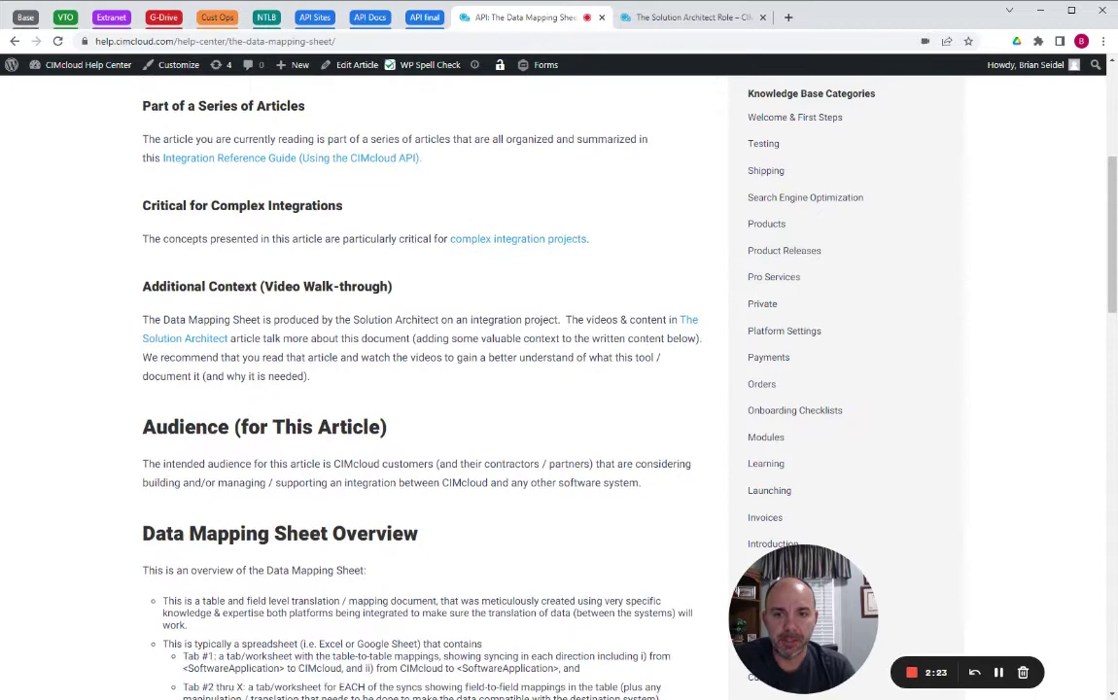
scroll(418, 363, down, 2)
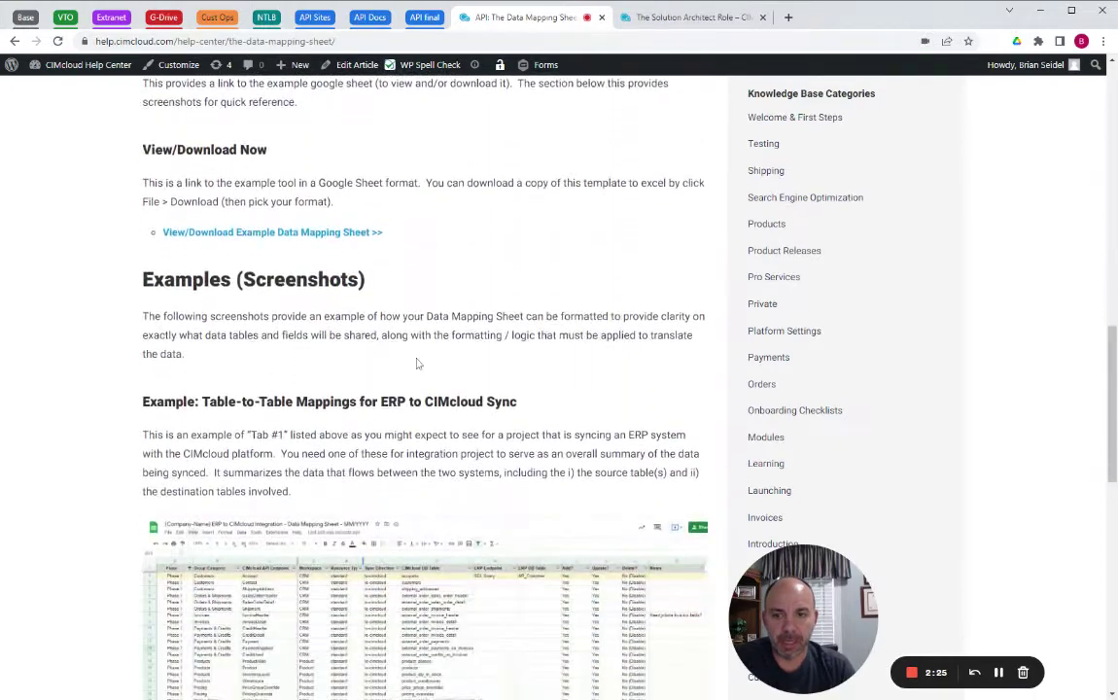
scroll(419, 359, up, 1)
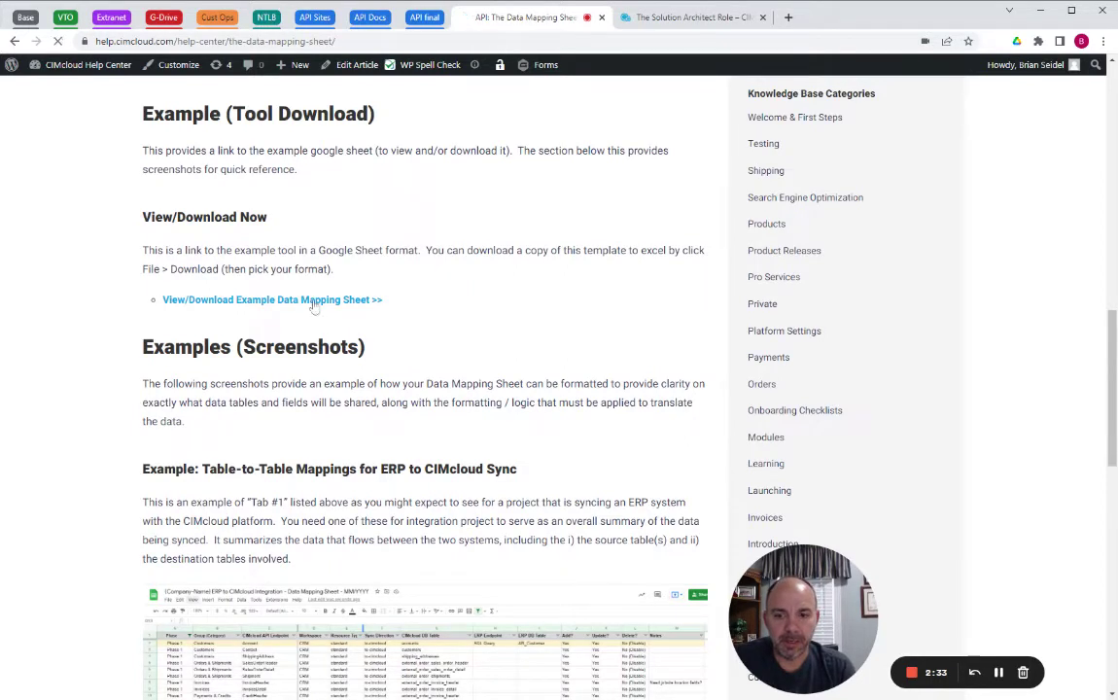
Open the example sheet via the 'View/Download Example Data Mapping Sheet >>' link.
click(371, 299)
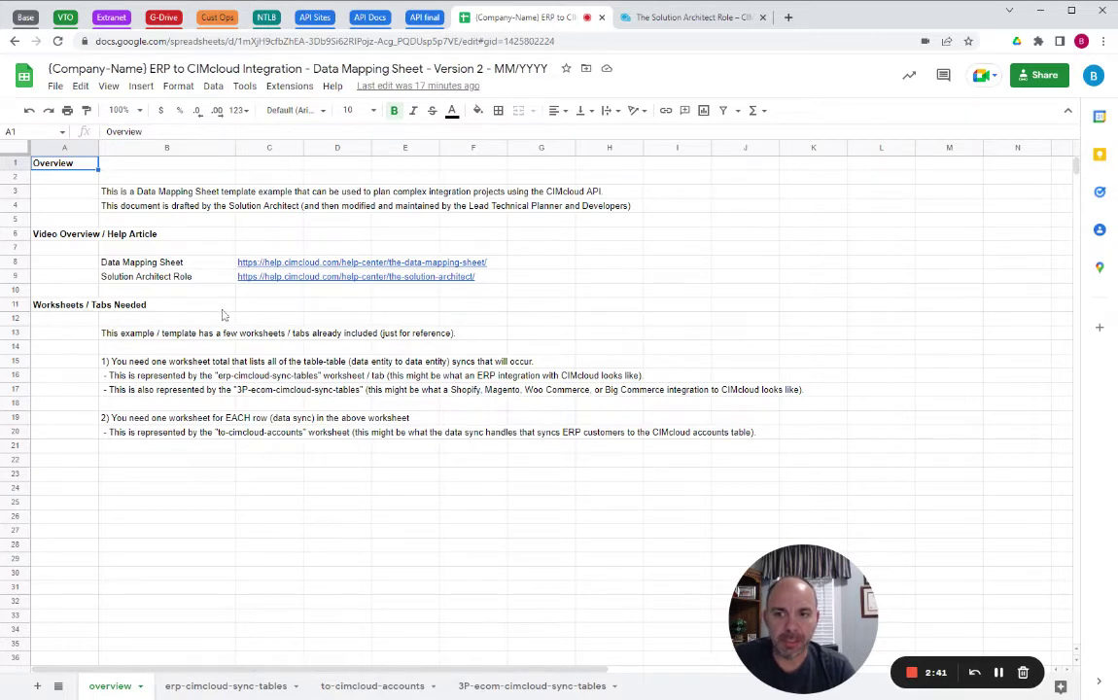
mouse_move(249, 275)
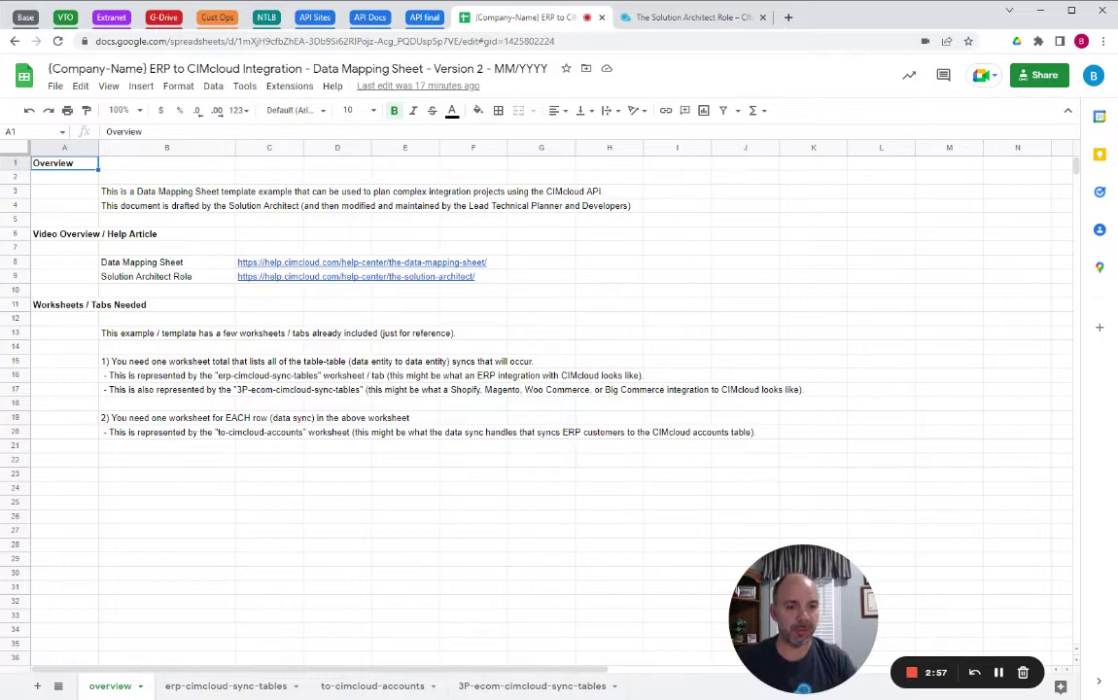
Show the erp-cimcloud-sync-tables worksheet and select cell I5 with the AR_Customer source table.
click(225, 685)
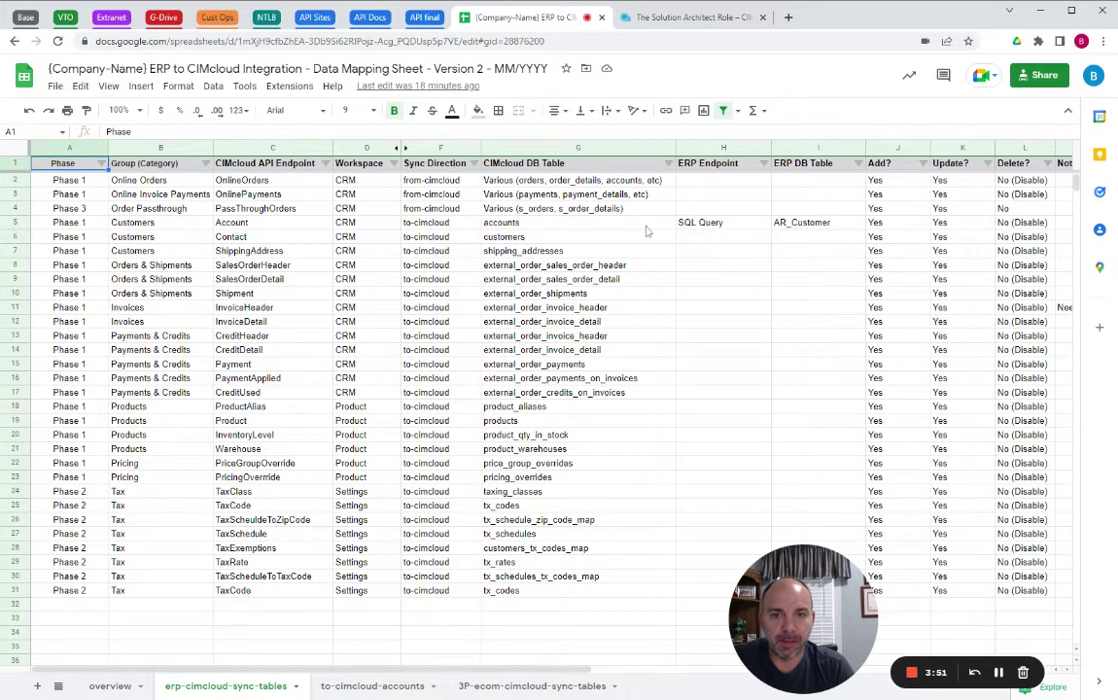
click(805, 225)
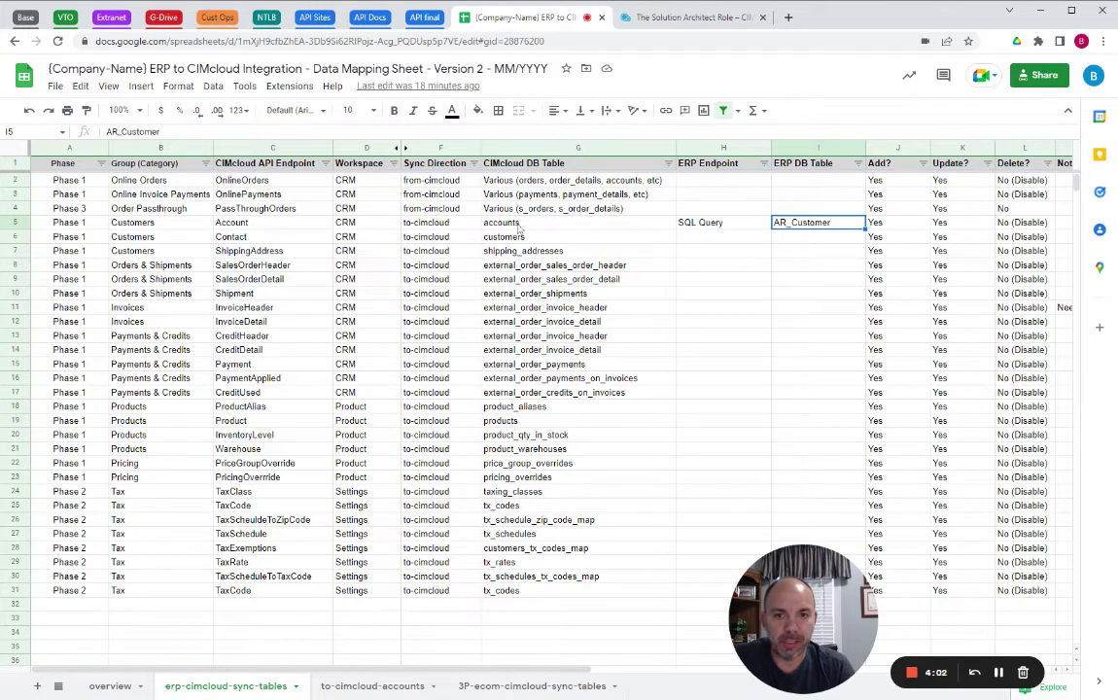
click(620, 224)
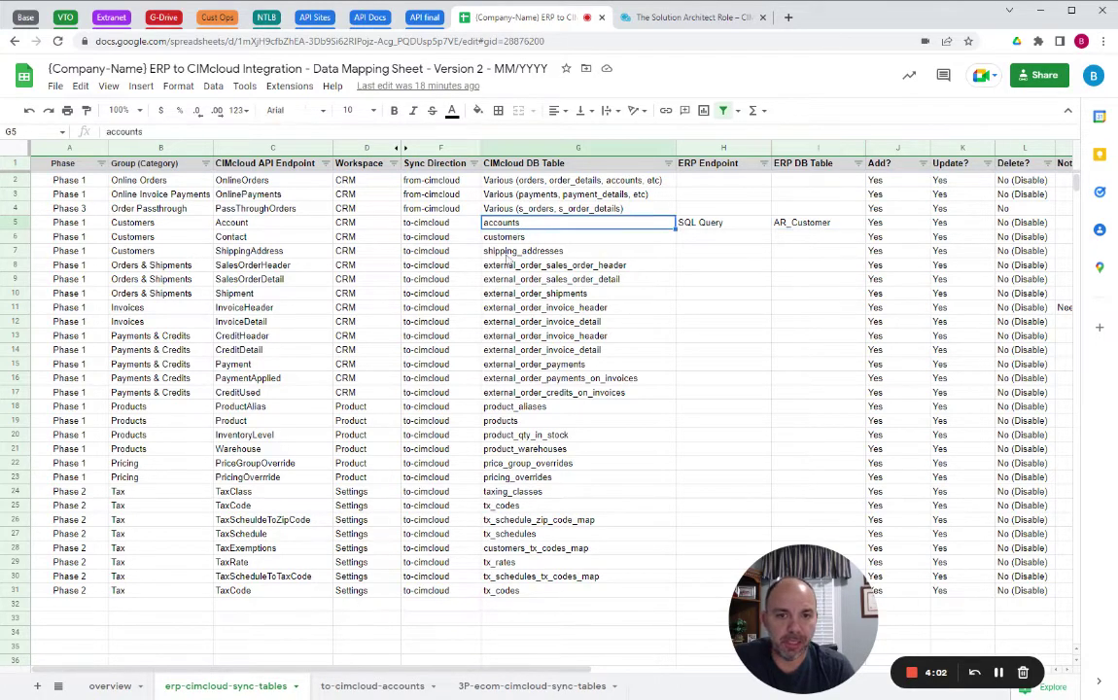
click(223, 221)
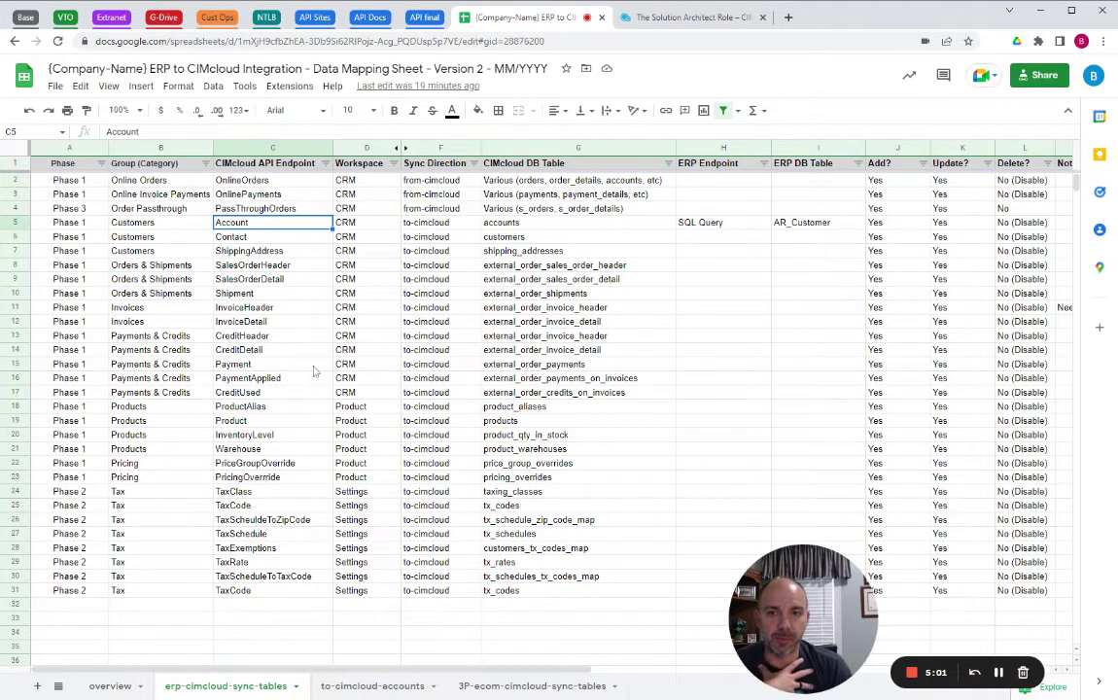
click(12, 221)
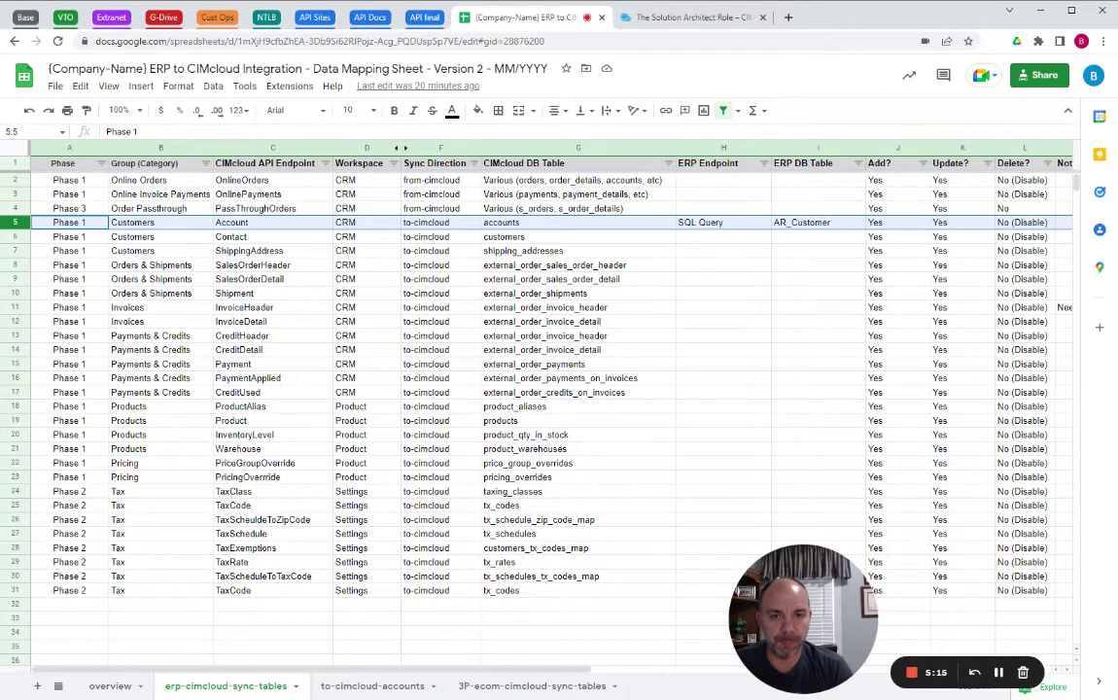
click(404, 222)
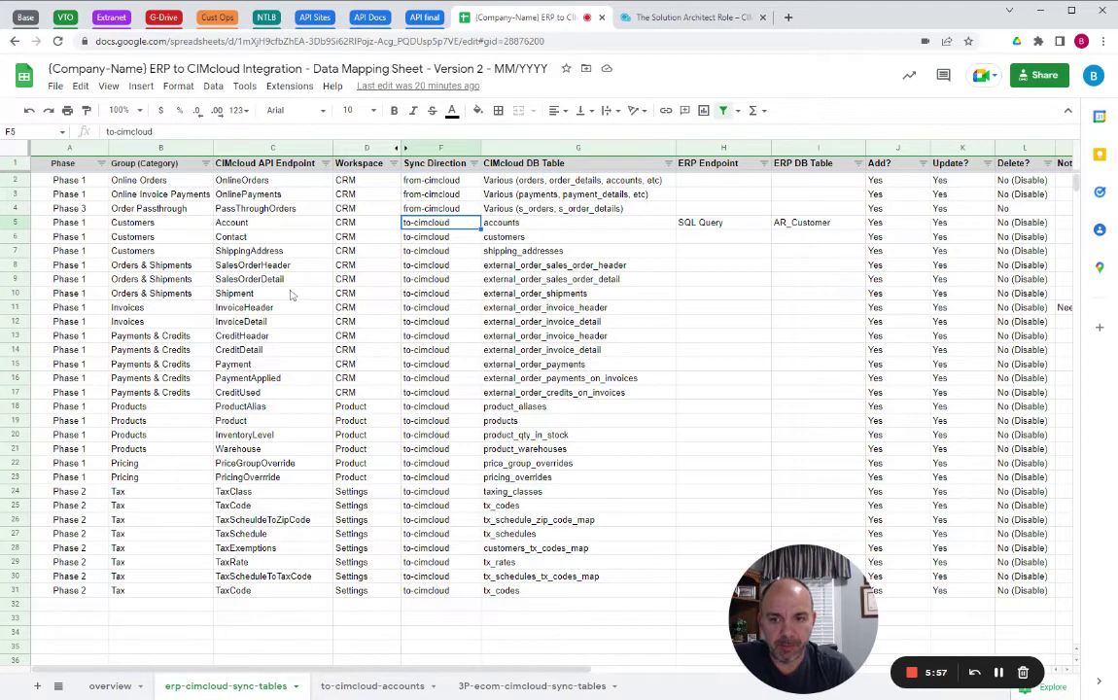
click(22, 222)
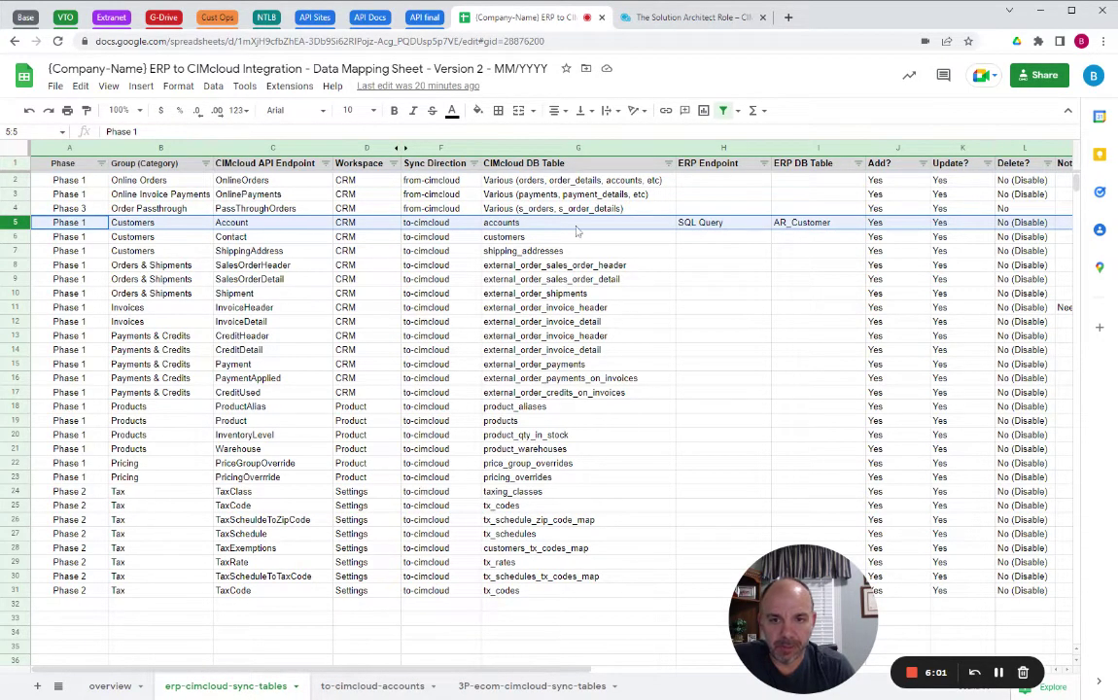
click(436, 227)
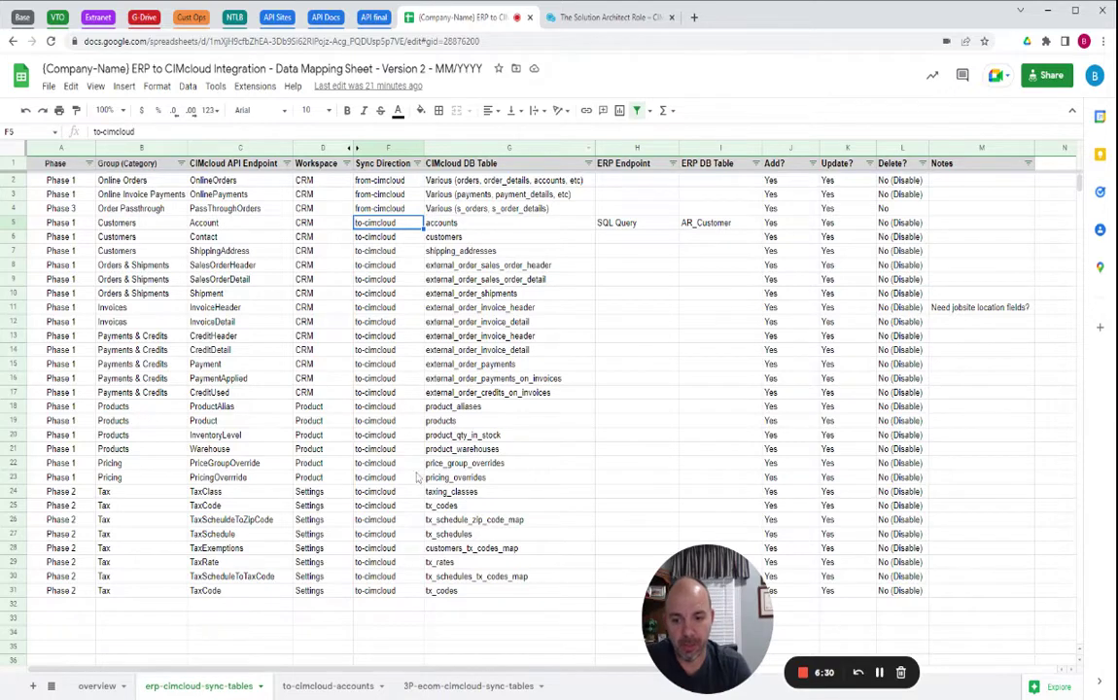
Switch to the to-cimcloud-accounts sheet, then bring up the CIMcloud API Introduction article.
click(328, 685)
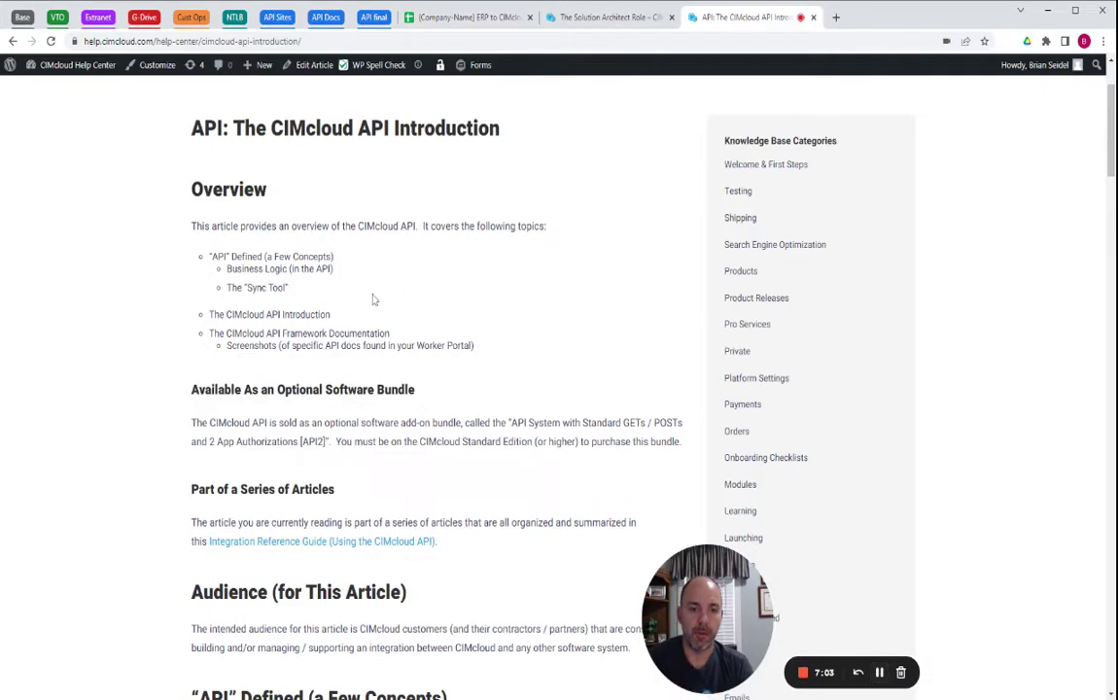
scroll(417, 317, down, 3)
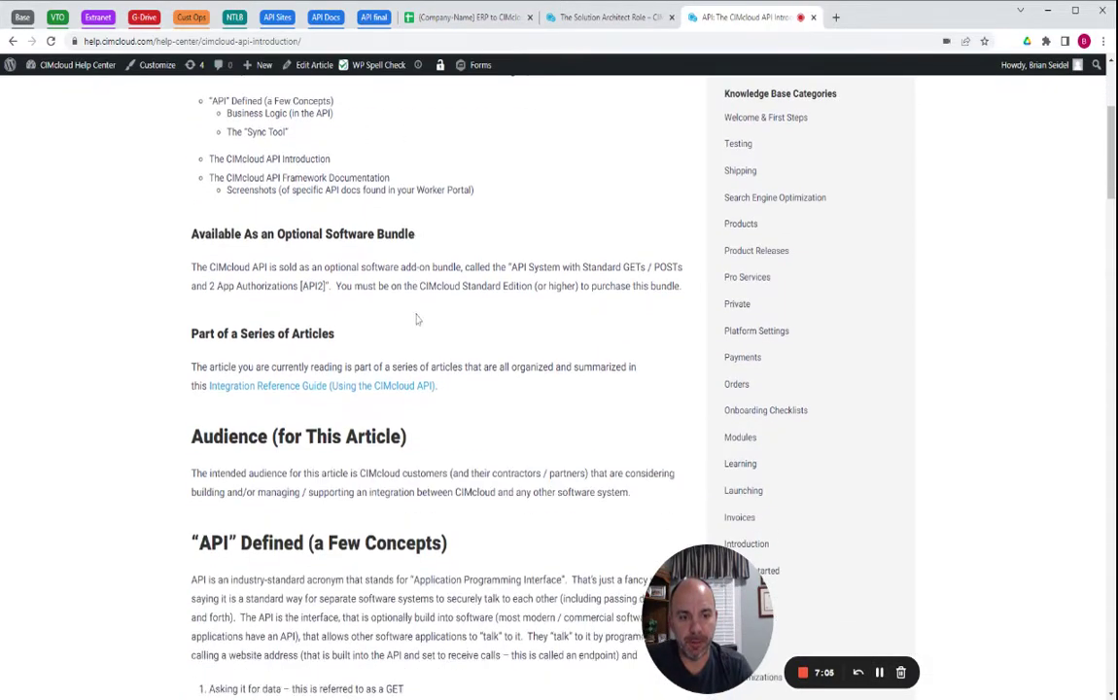
scroll(417, 317, down, 3)
scroll(417, 317, up, 8)
scroll(417, 317, down, 4)
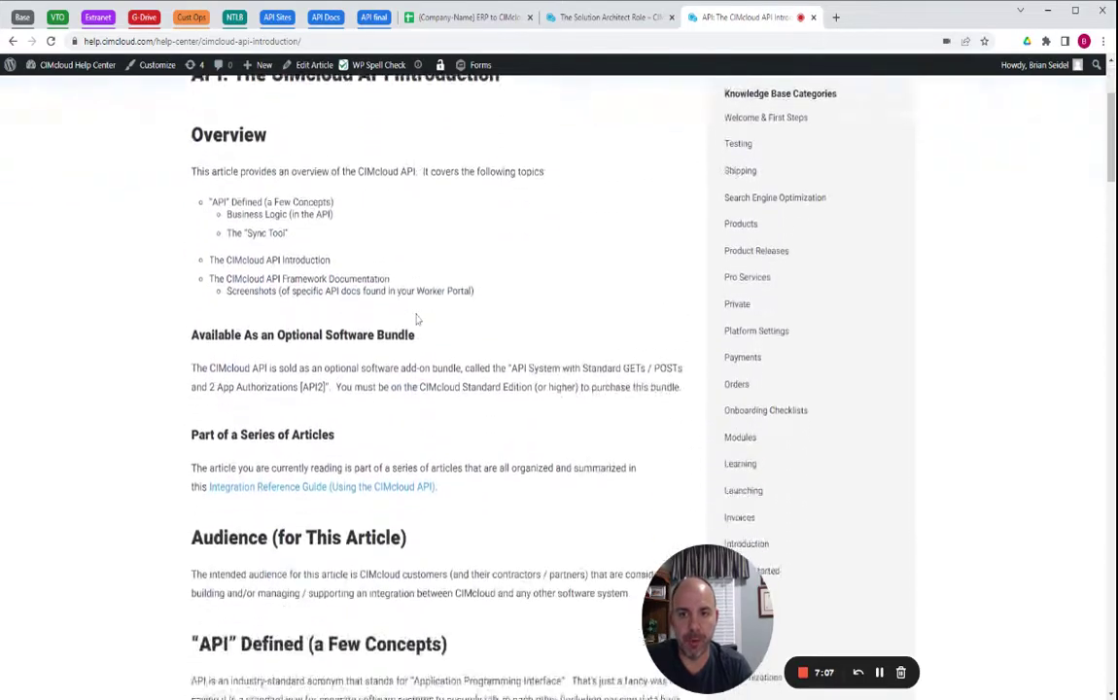
scroll(417, 316, up, 1)
scroll(417, 317, down, 8)
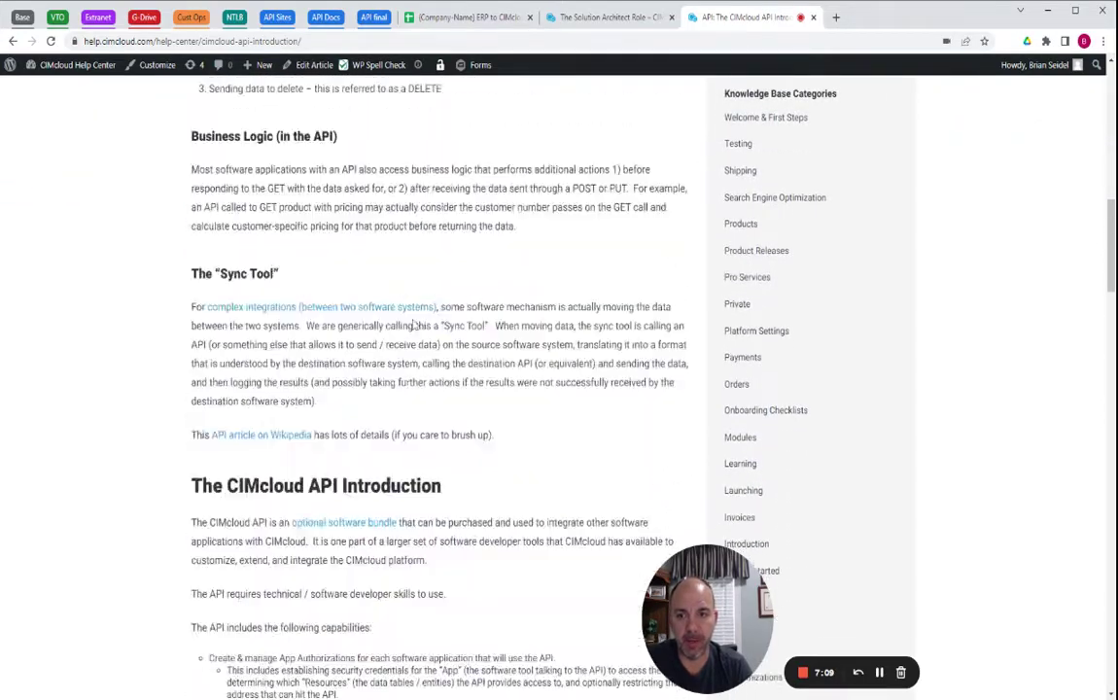
scroll(416, 325, down, 15)
scroll(413, 325, up, 1)
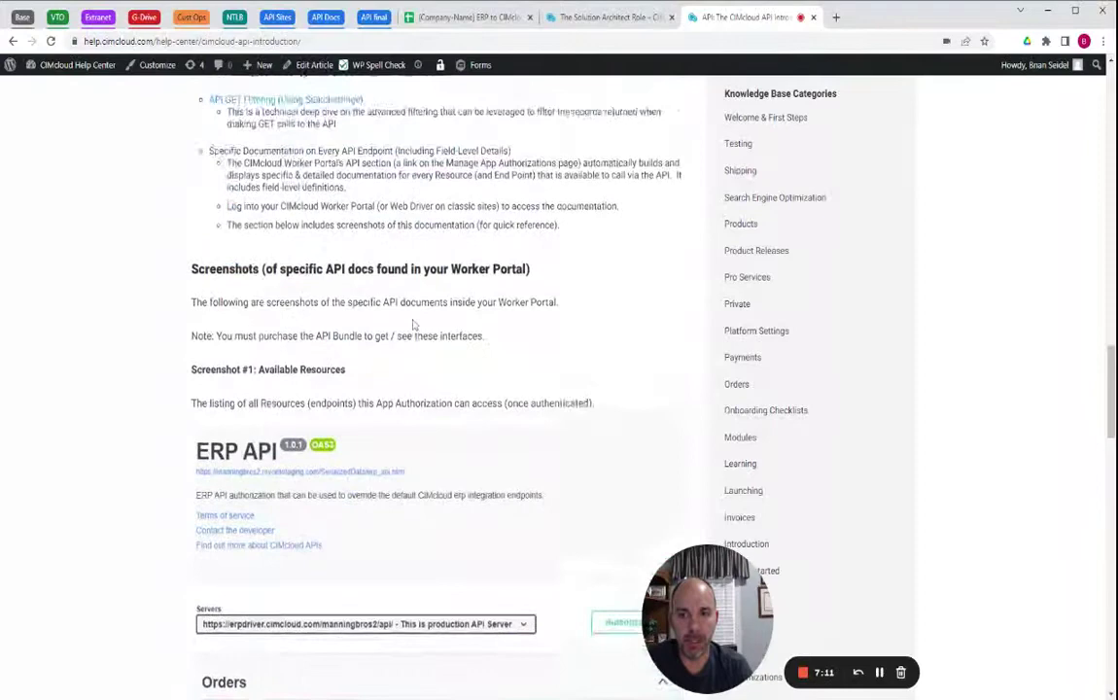
scroll(413, 325, up, 5)
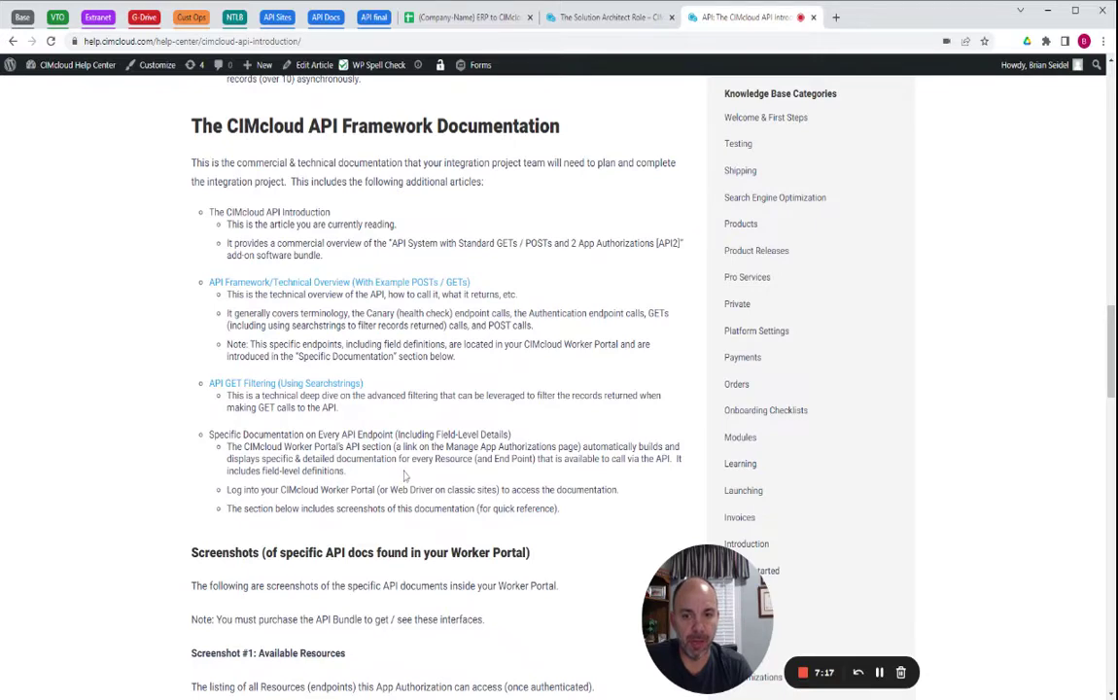
Scroll the article to the ERP API endpoint screenshots and SalesOrderHeader request payload.
scroll(405, 476, down, 3)
scroll(406, 476, down, 2)
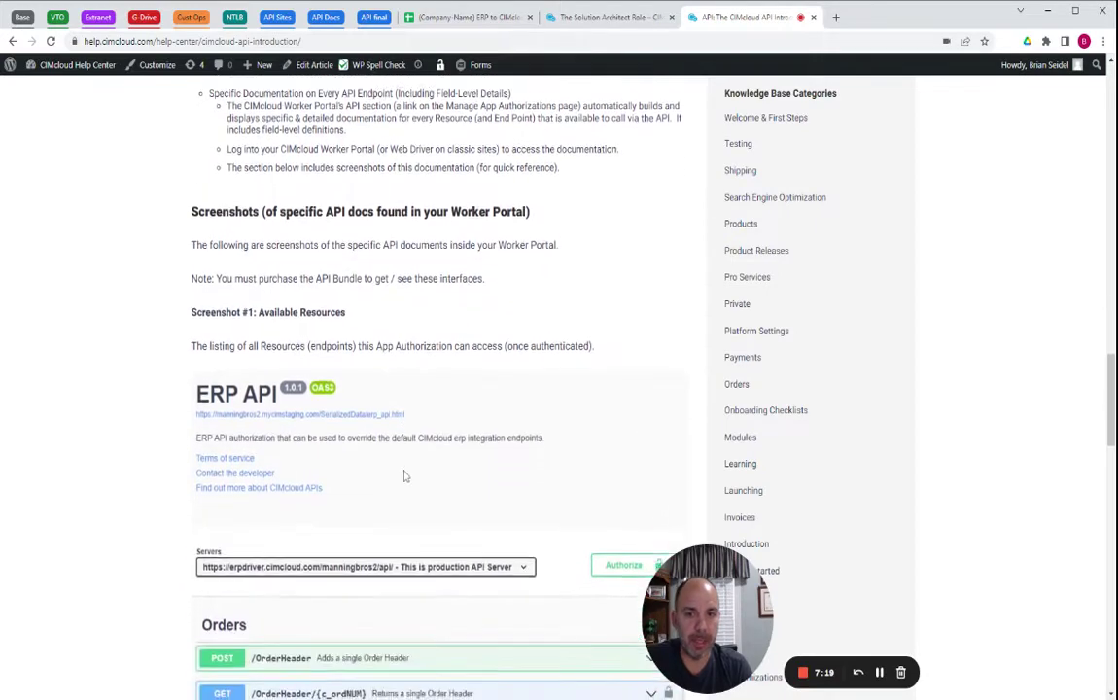
scroll(369, 304, down, 2)
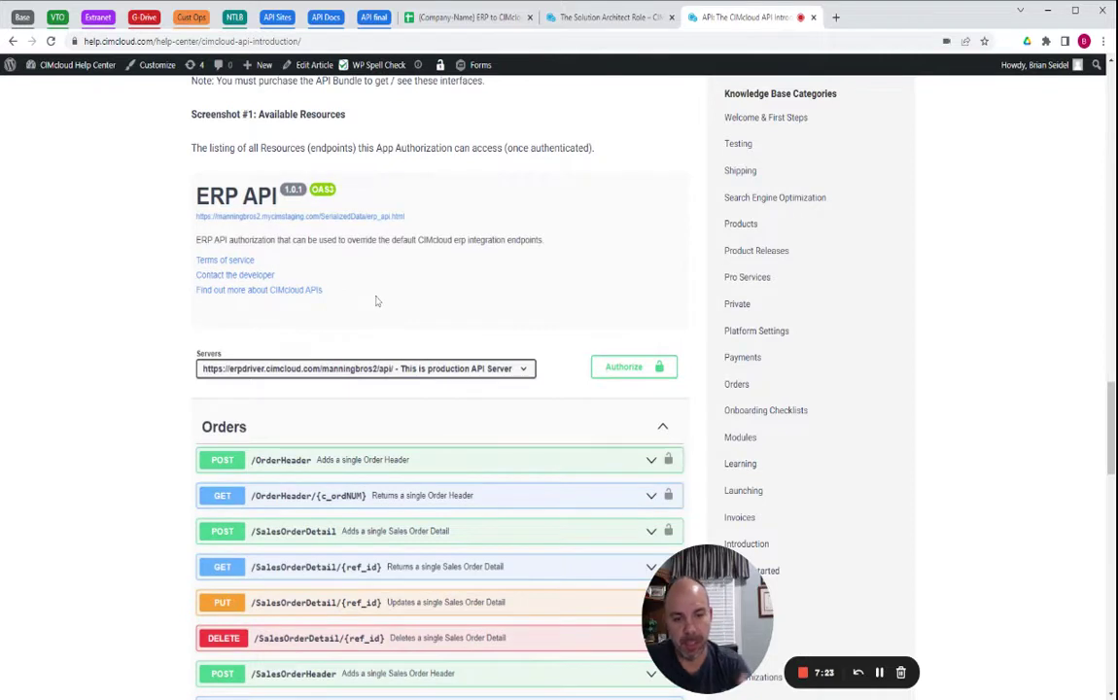
scroll(336, 302, down, 3)
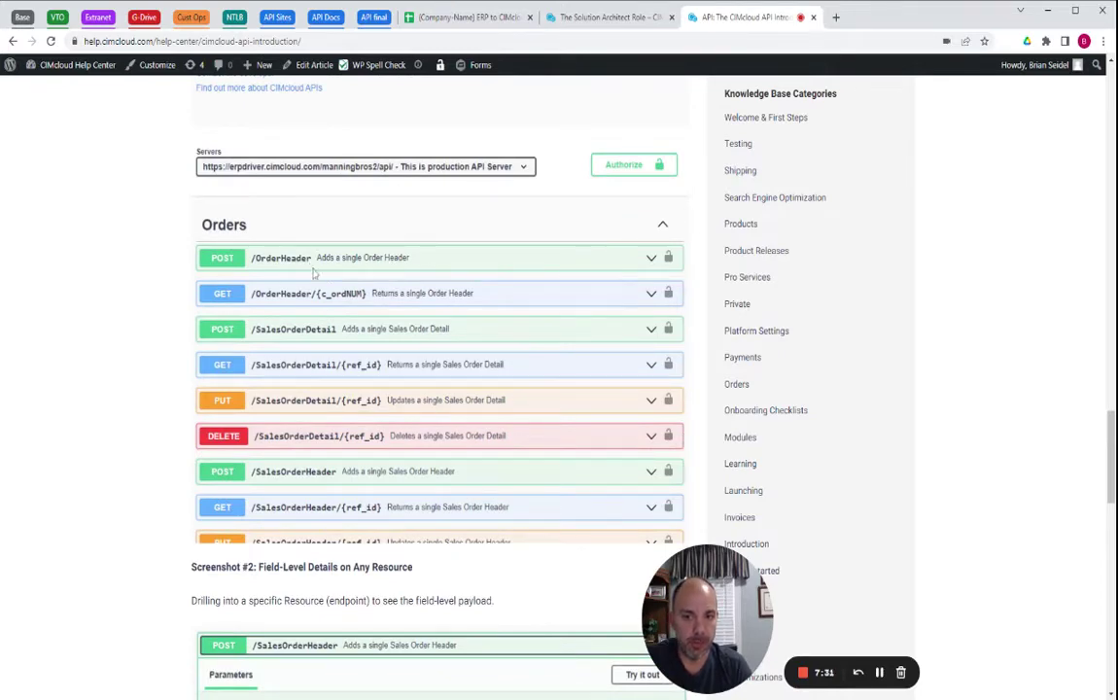
scroll(312, 282, down, 8)
scroll(320, 329, down, 1)
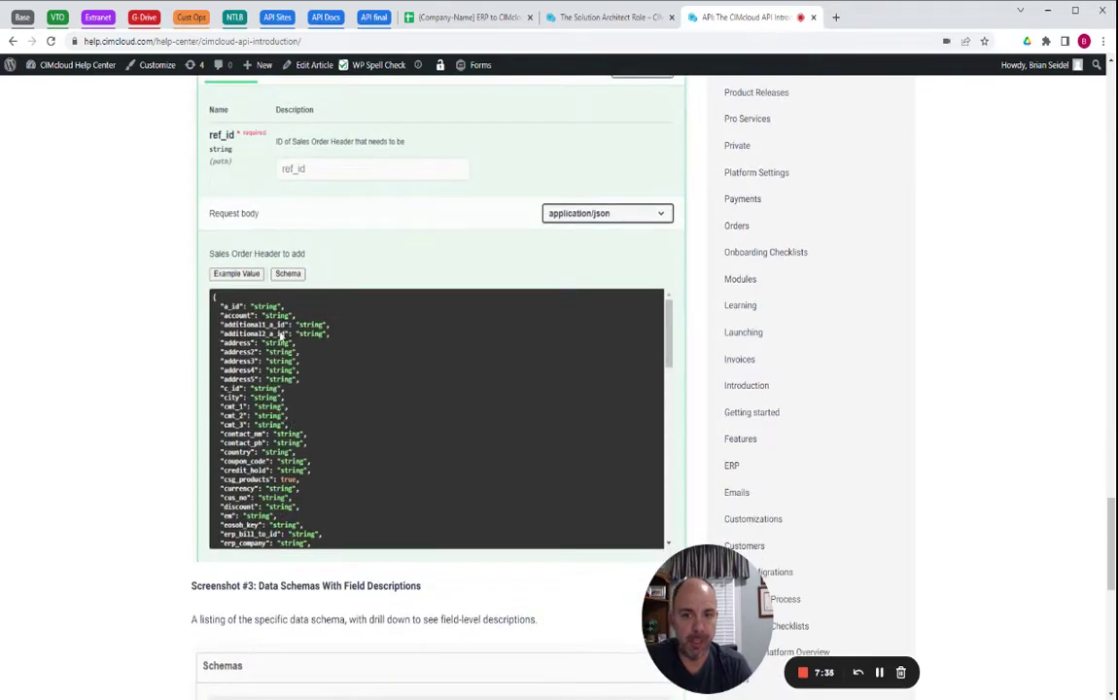
Scroll to Screenshot #3 and the expanded products schema field descriptions under Schemas.
scroll(290, 406, down, 2)
scroll(297, 398, down, 5)
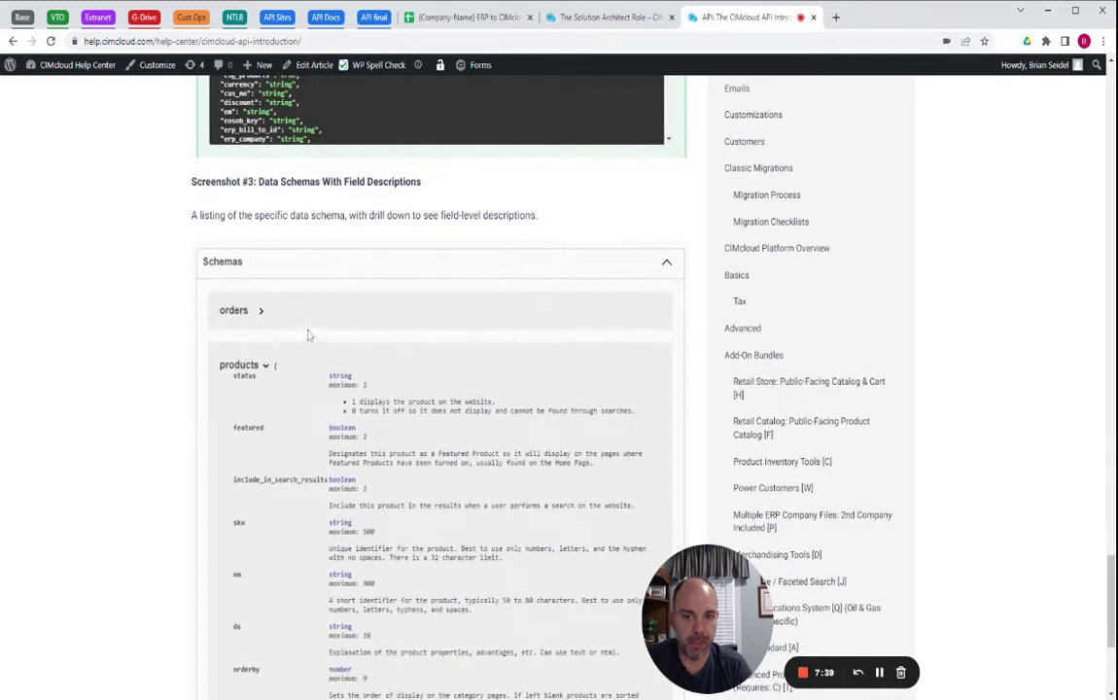
scroll(352, 408, down, 2)
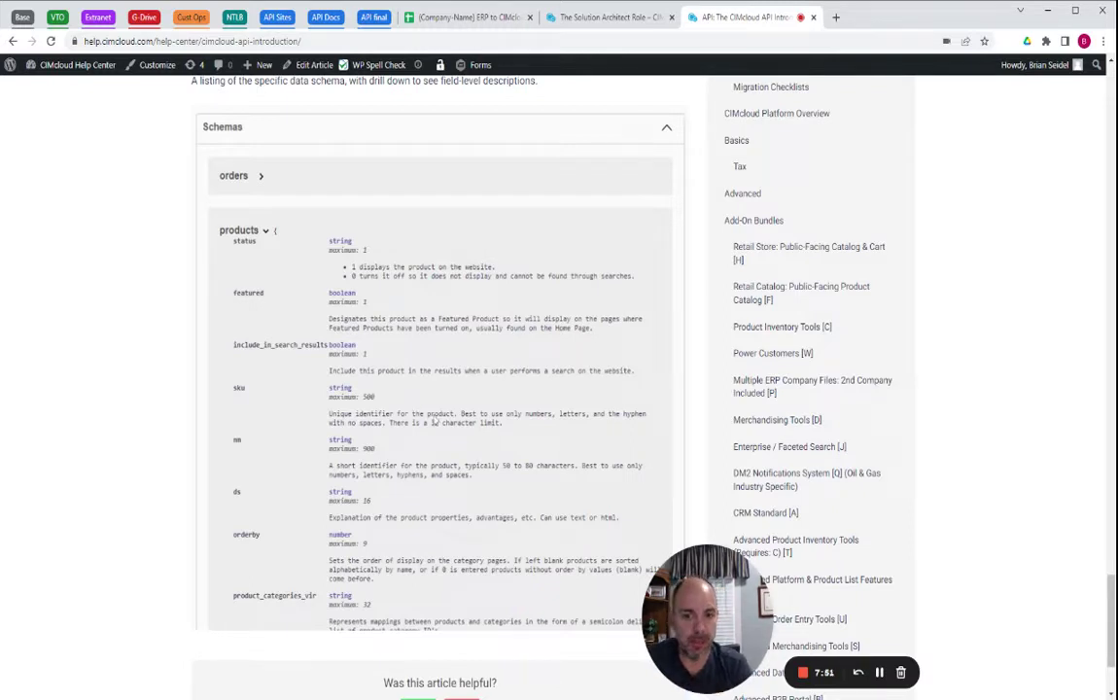
scroll(388, 379, up, 2)
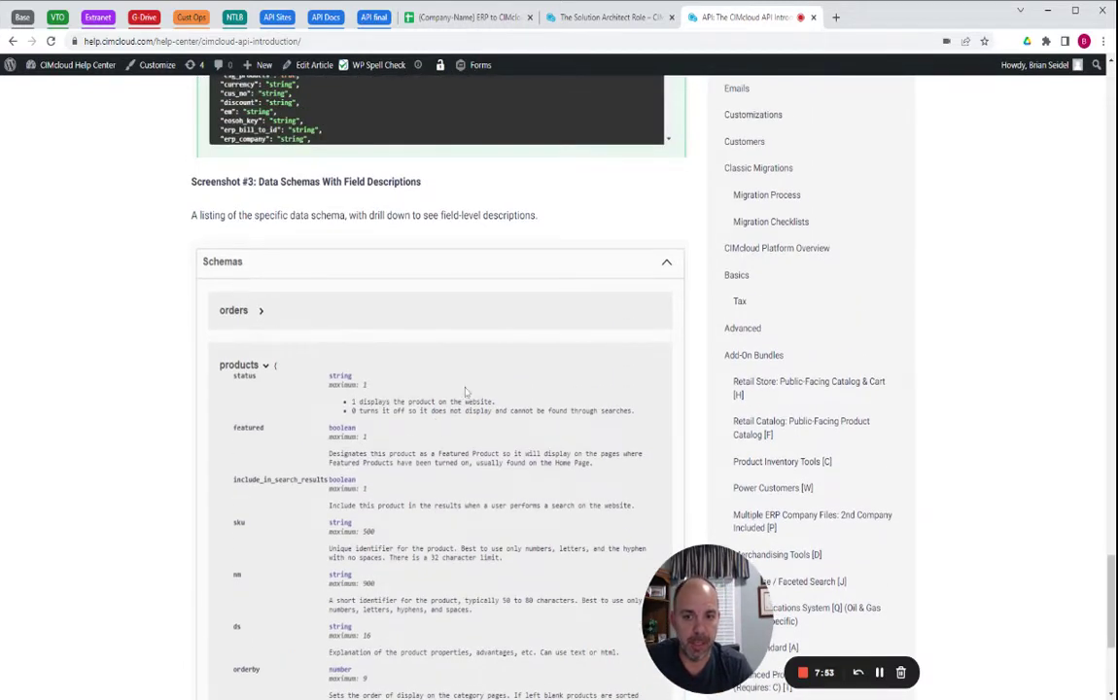
scroll(420, 354, down, 2)
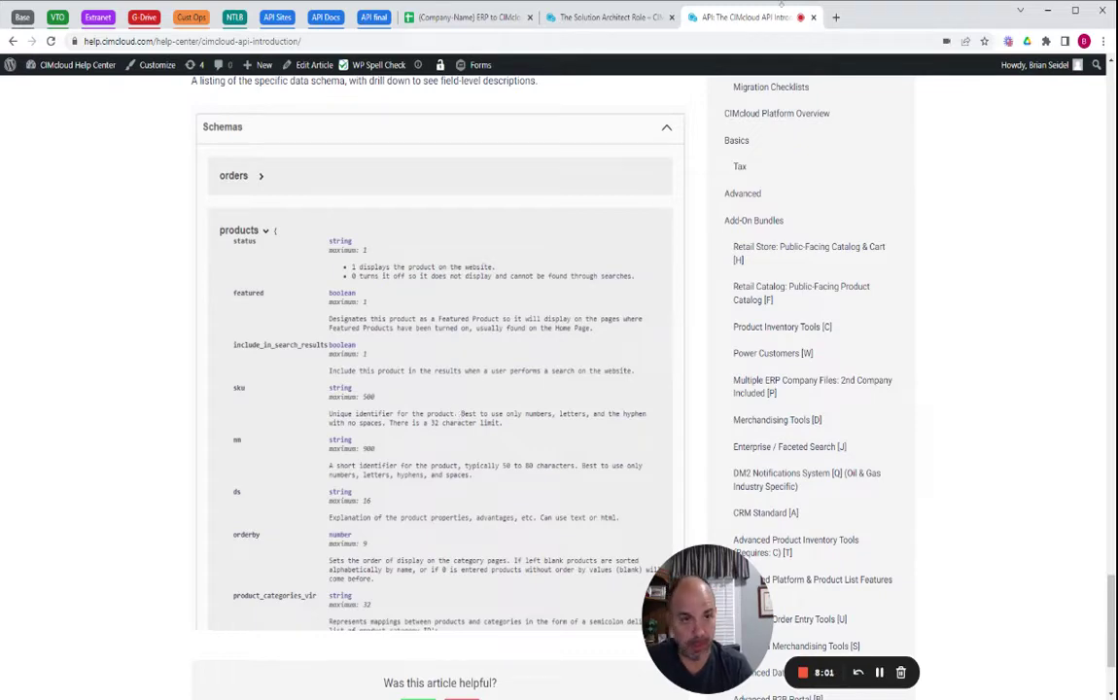
Move from the mapping sheet to the SALESDEMO tab showing the CIMcloud CRM Workspace.
click(437, 18)
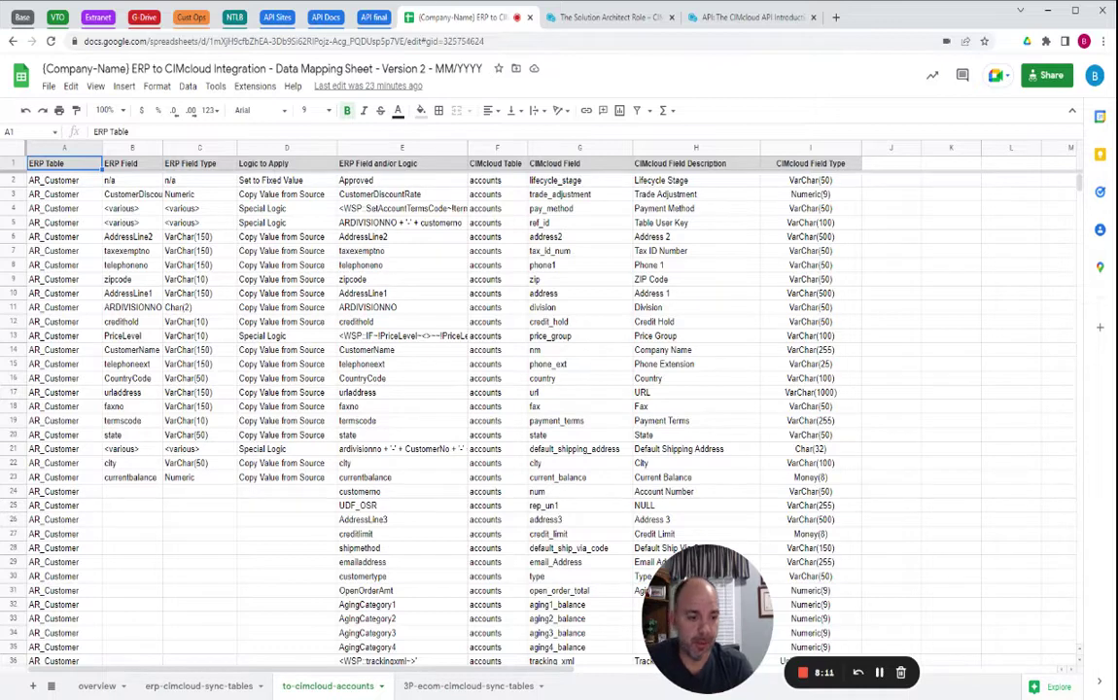
click(880, 672)
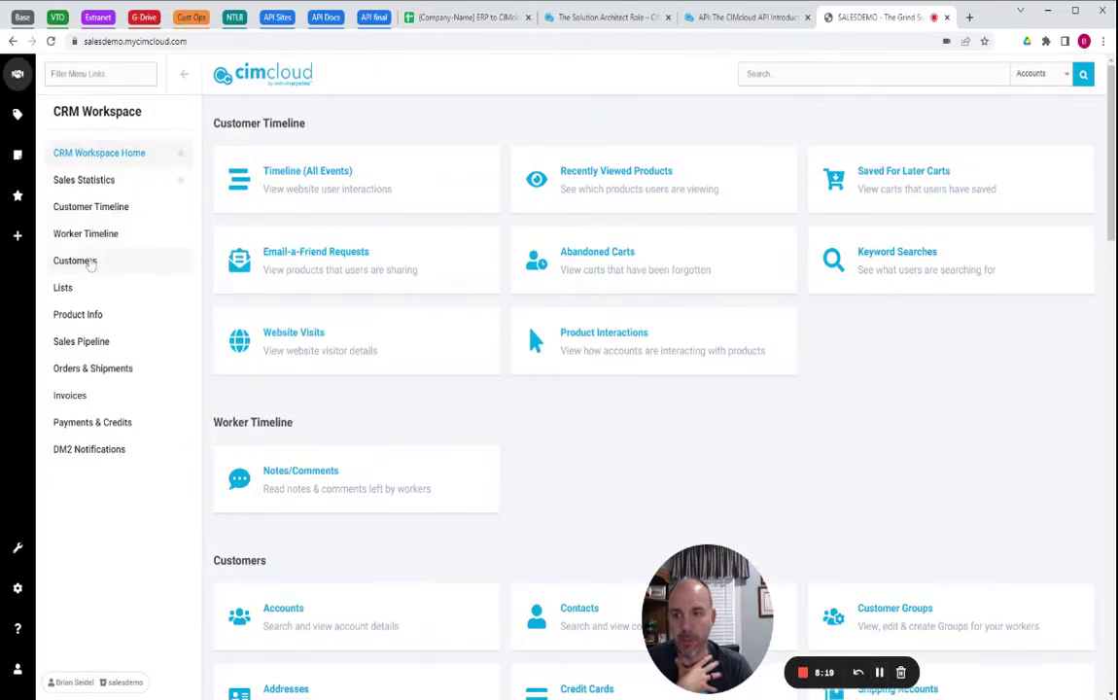
Edit A To Z Carpet Supply from Customers > Accounts and scroll to Contact Information.
click(89, 262)
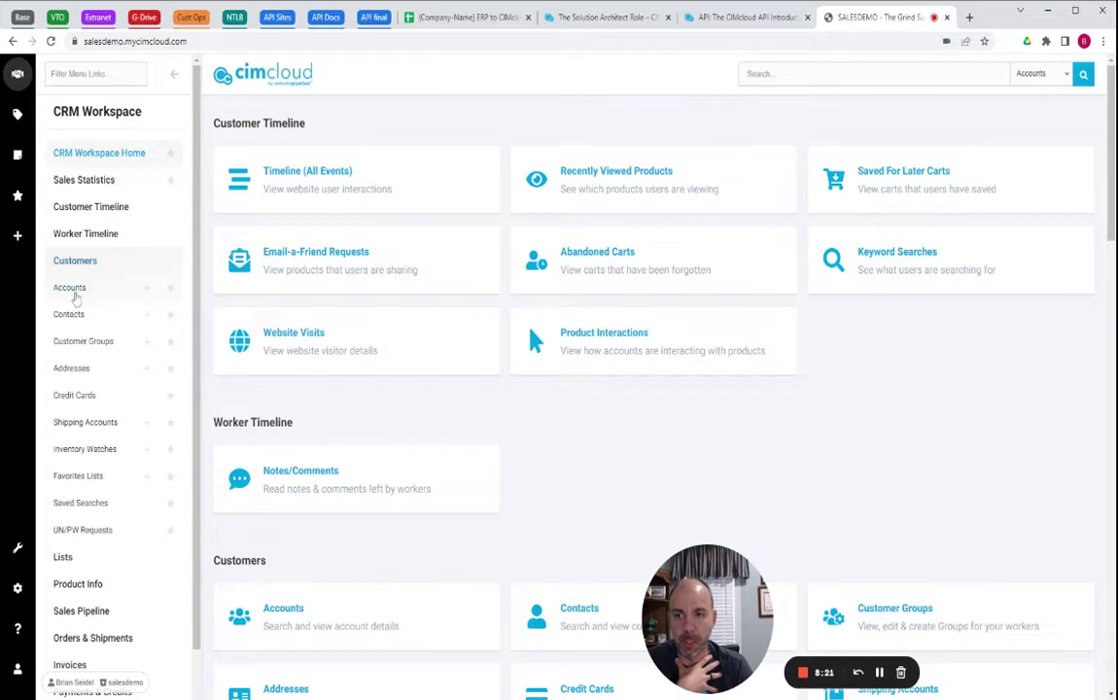
click(71, 289)
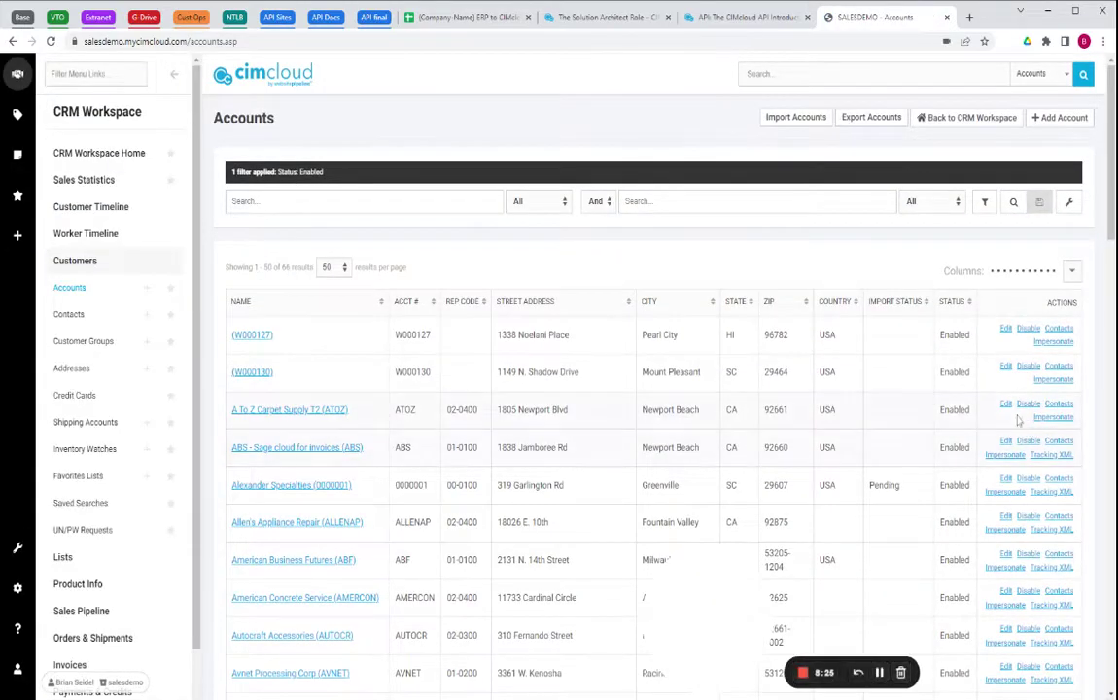
click(465, 390)
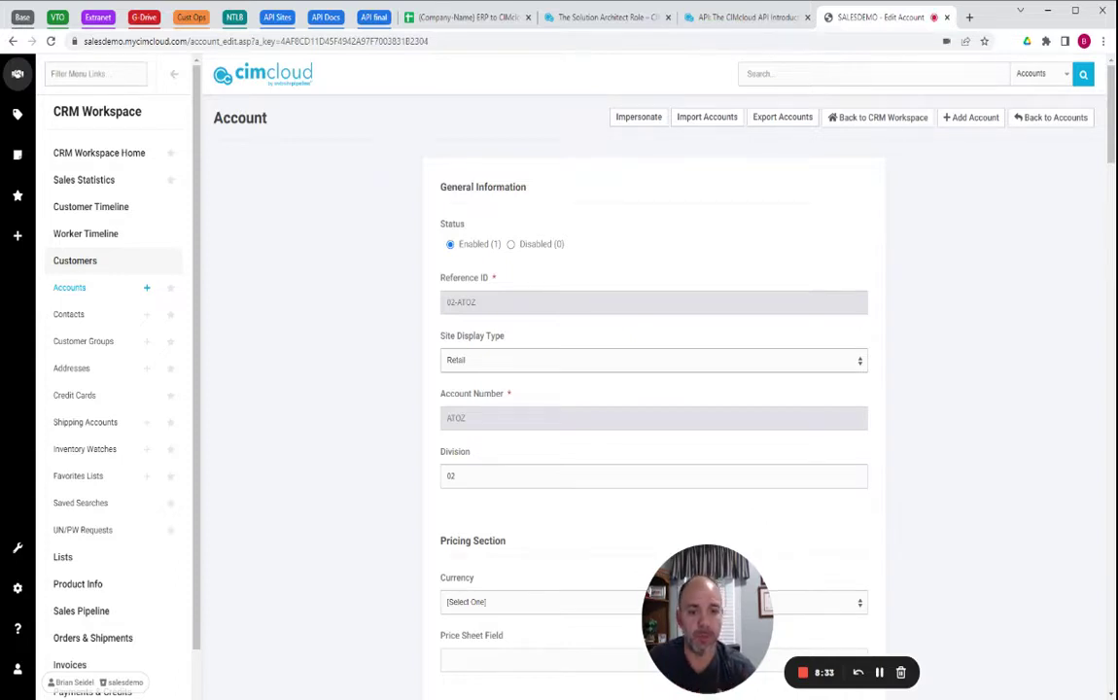
scroll(513, 400, down, 3)
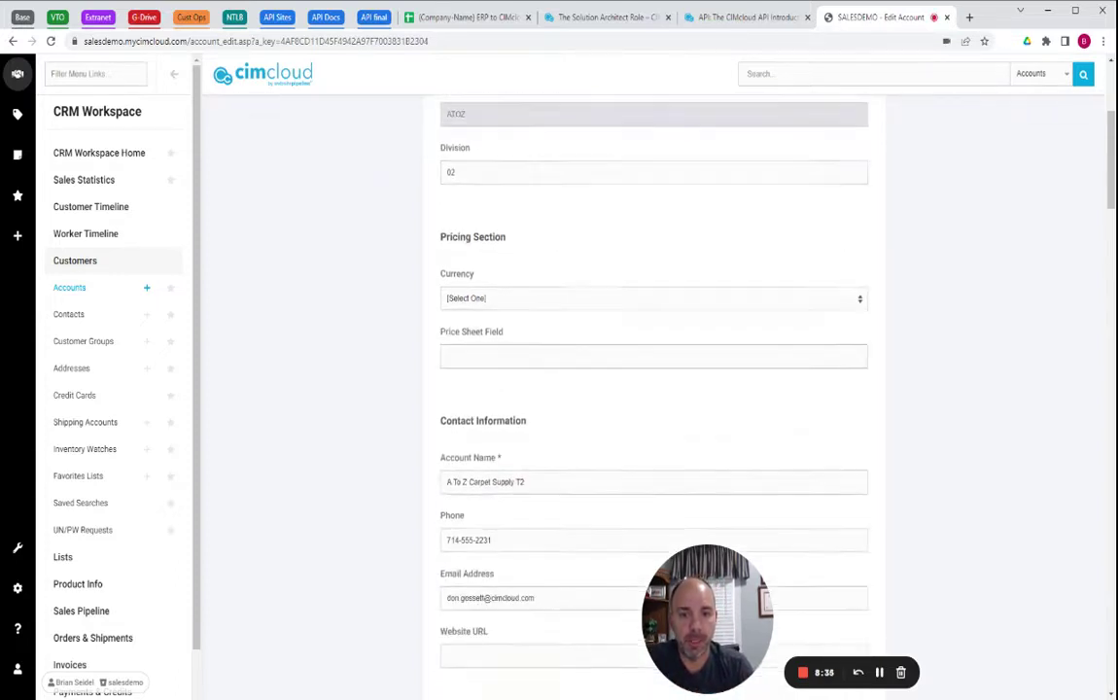
scroll(514, 406, down, 2)
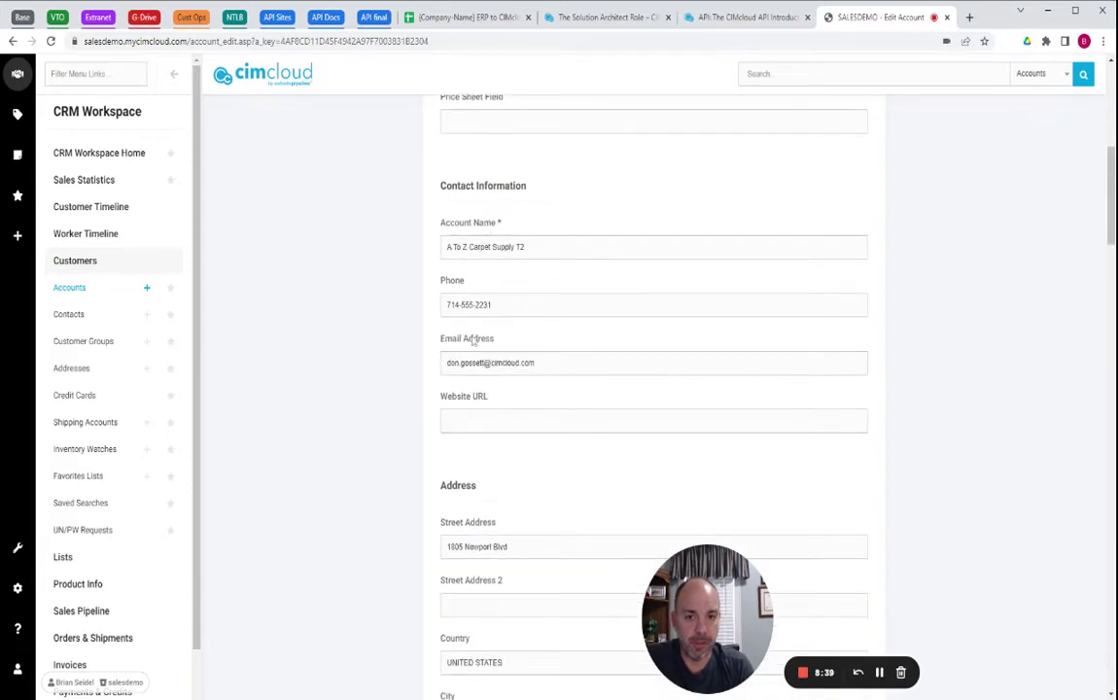
scroll(475, 406, down, 1)
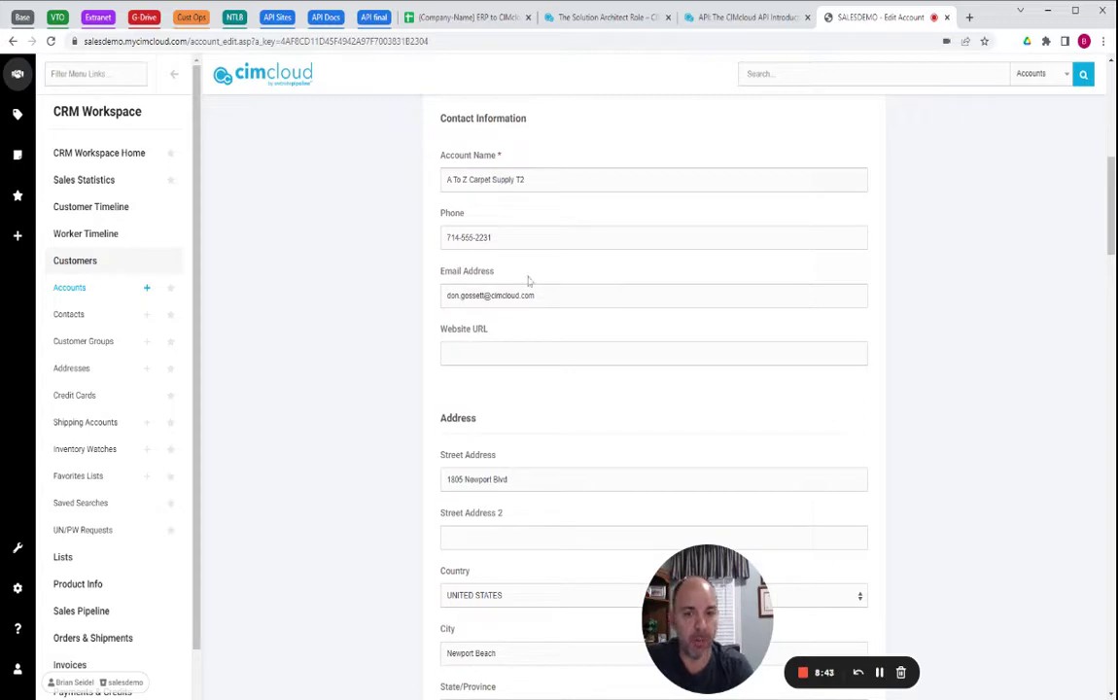
Inspect the Phone field in DevTools to find its name phone1, then return to Google Sheets.
click(530, 238)
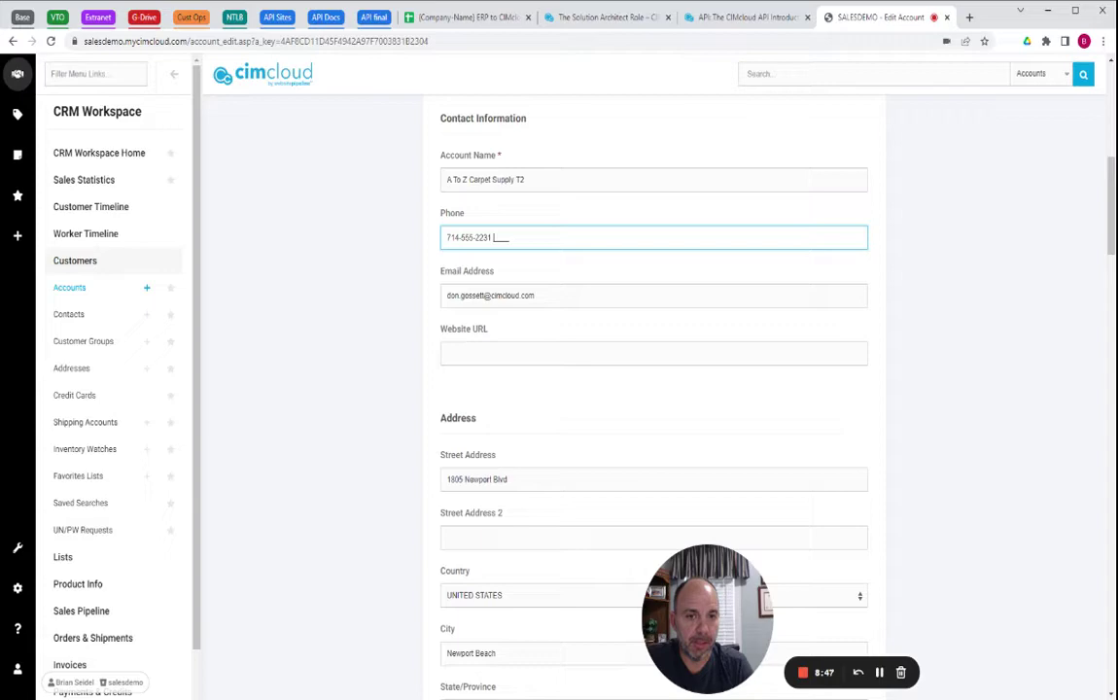
key(ctrl+shift+i)
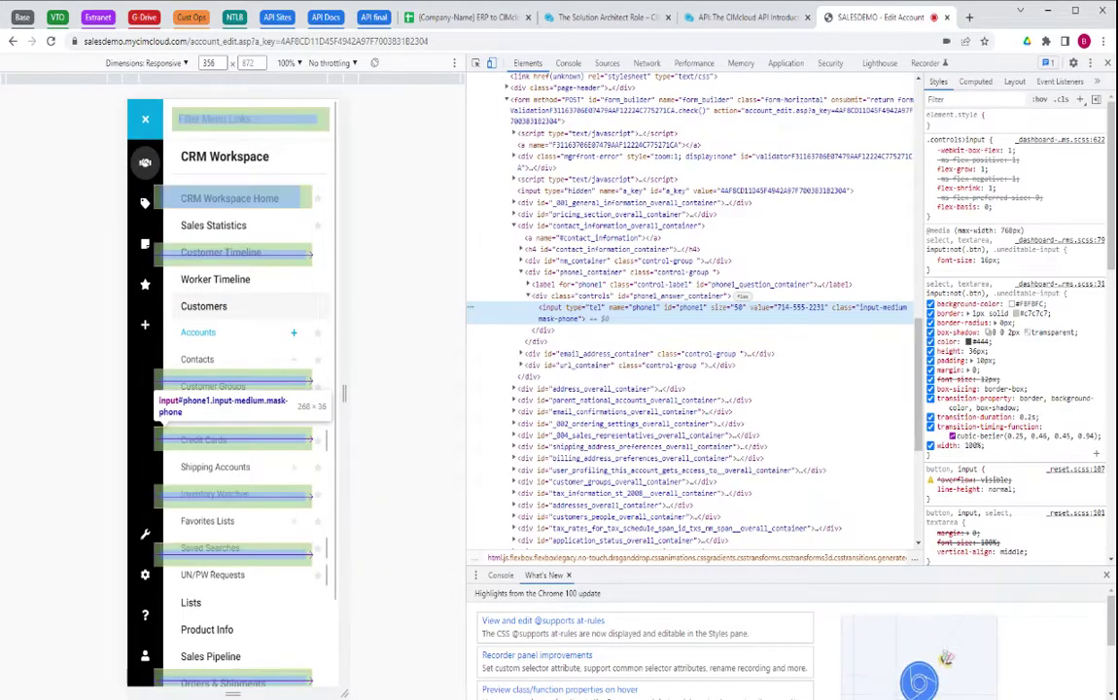
double_click(641, 310)
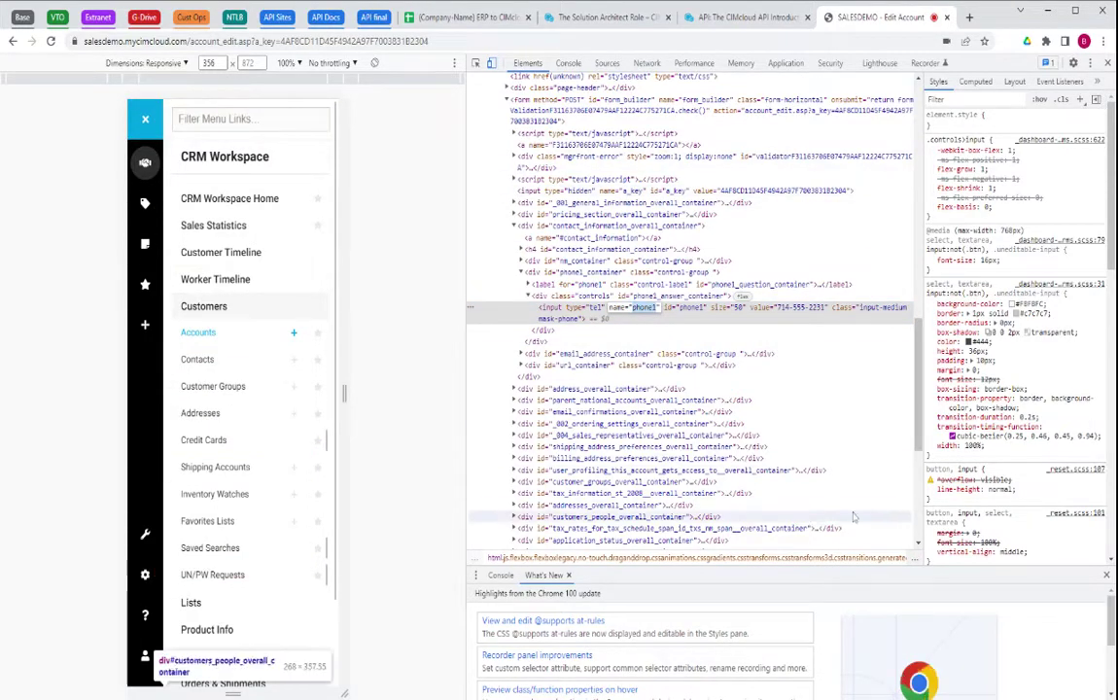
click(1106, 64)
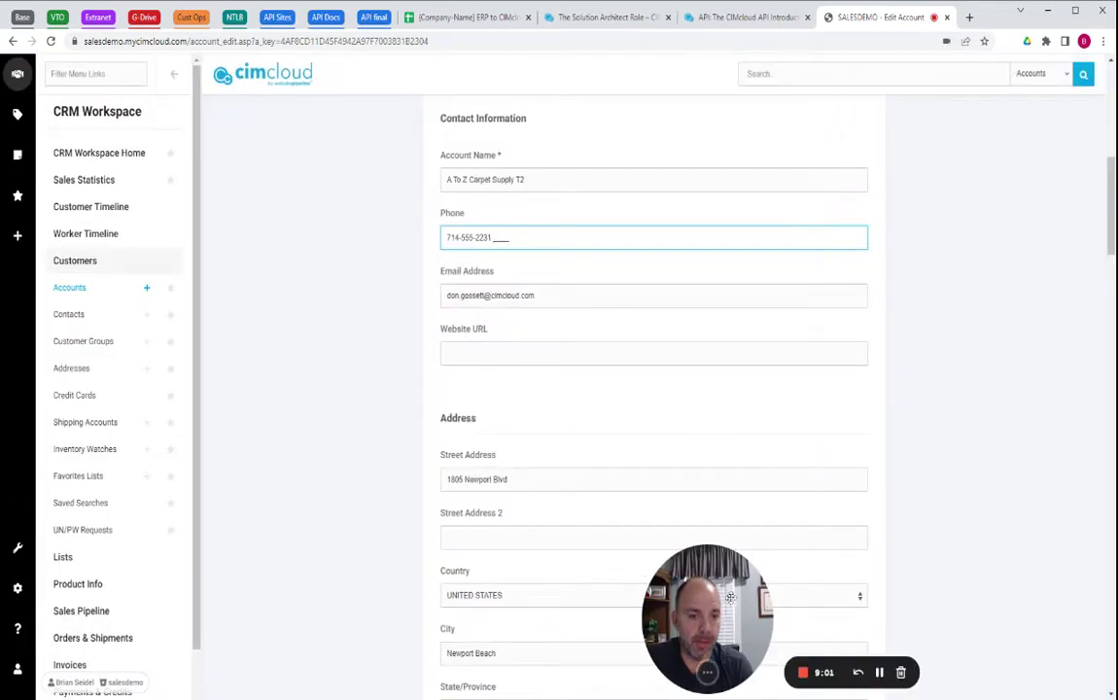
drag(729, 597, 356, 590)
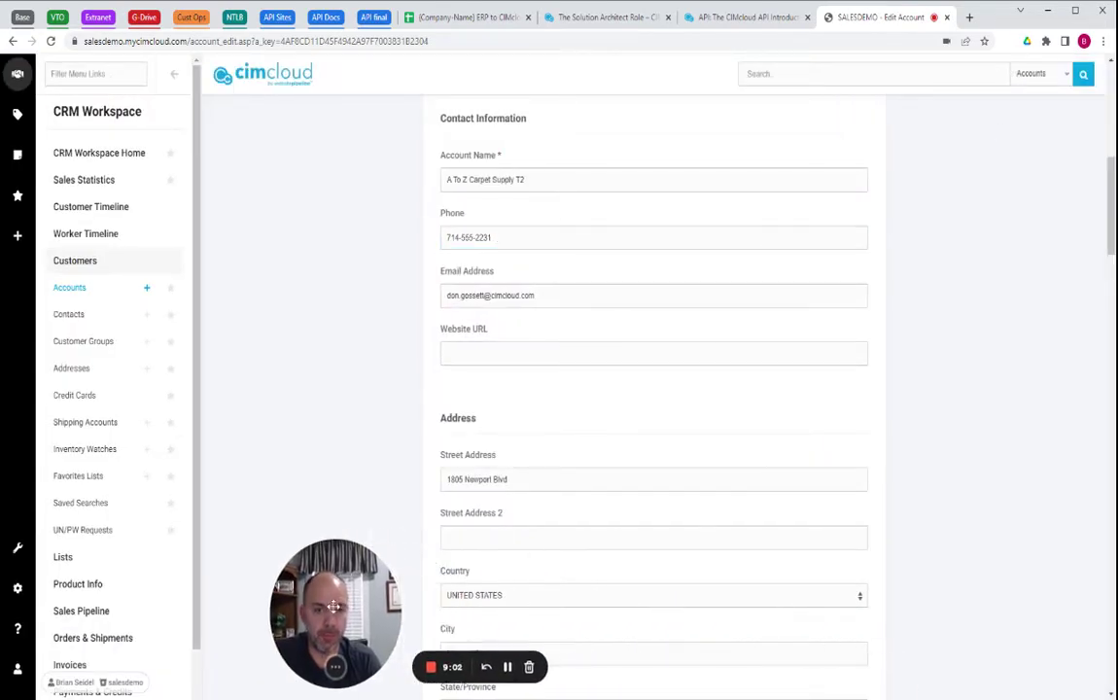
click(466, 16)
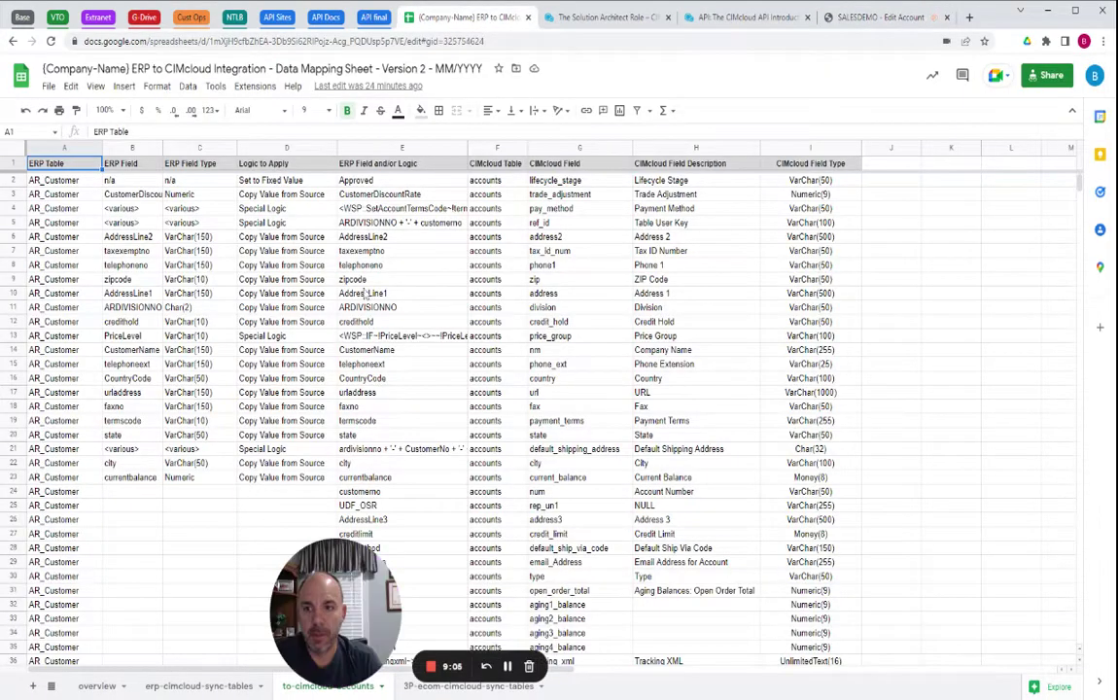
Show erp-cimcloud-sync-tables again, where the Customers/Account row syncs to-cimcloud into accounts.
click(199, 685)
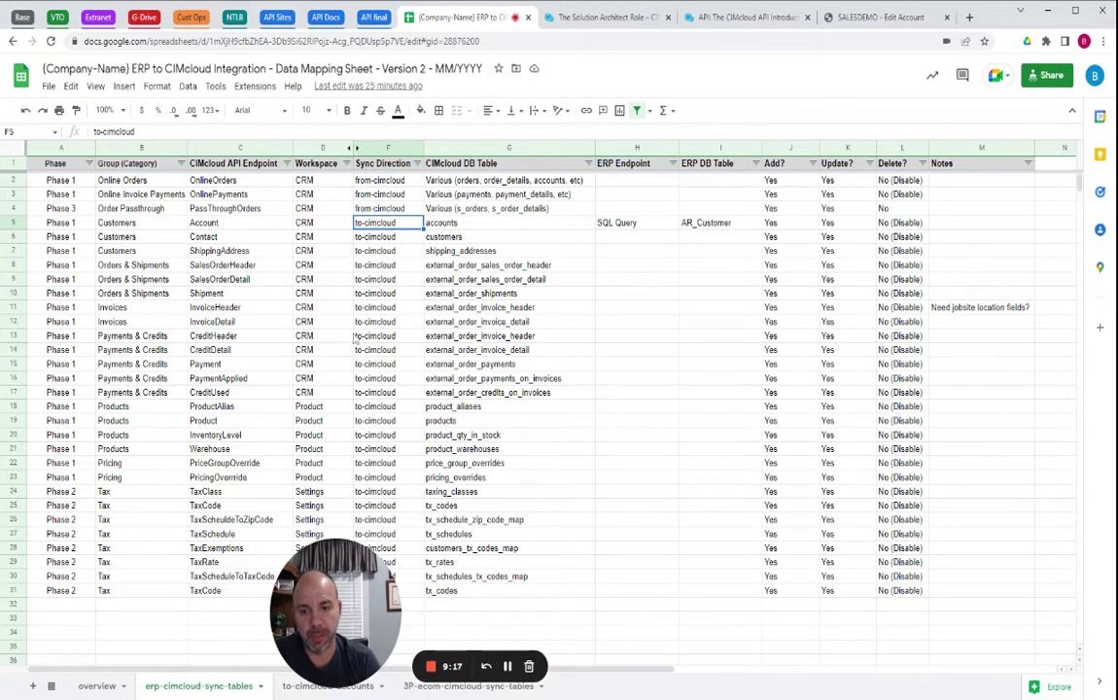
drag(338, 621, 614, 626)
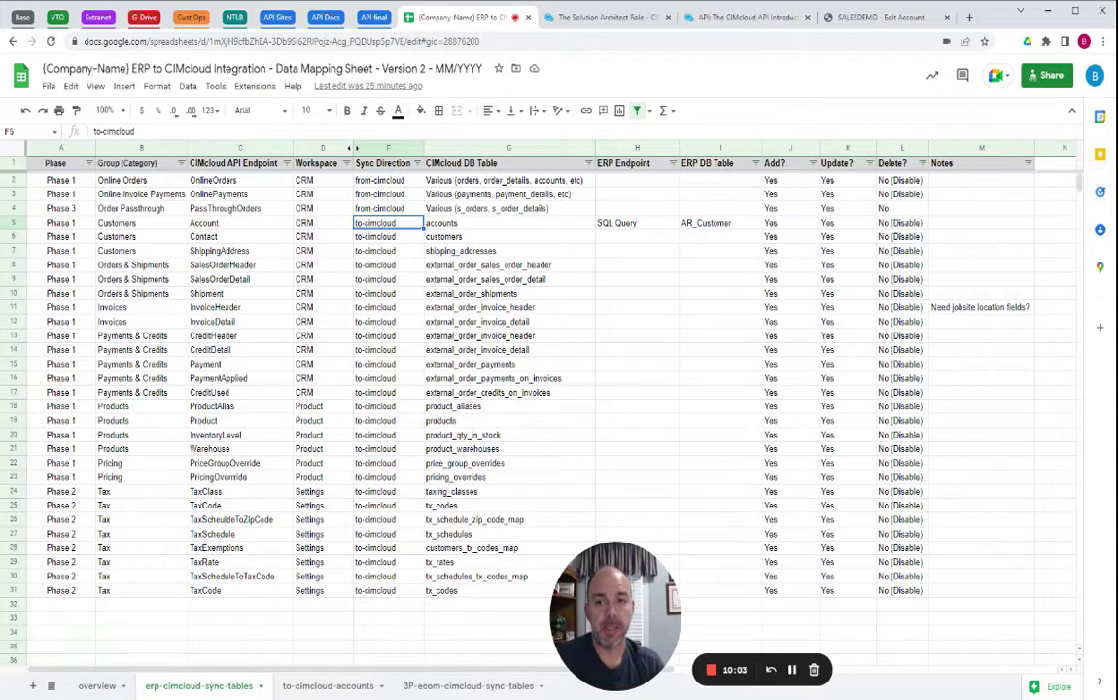
click(328, 685)
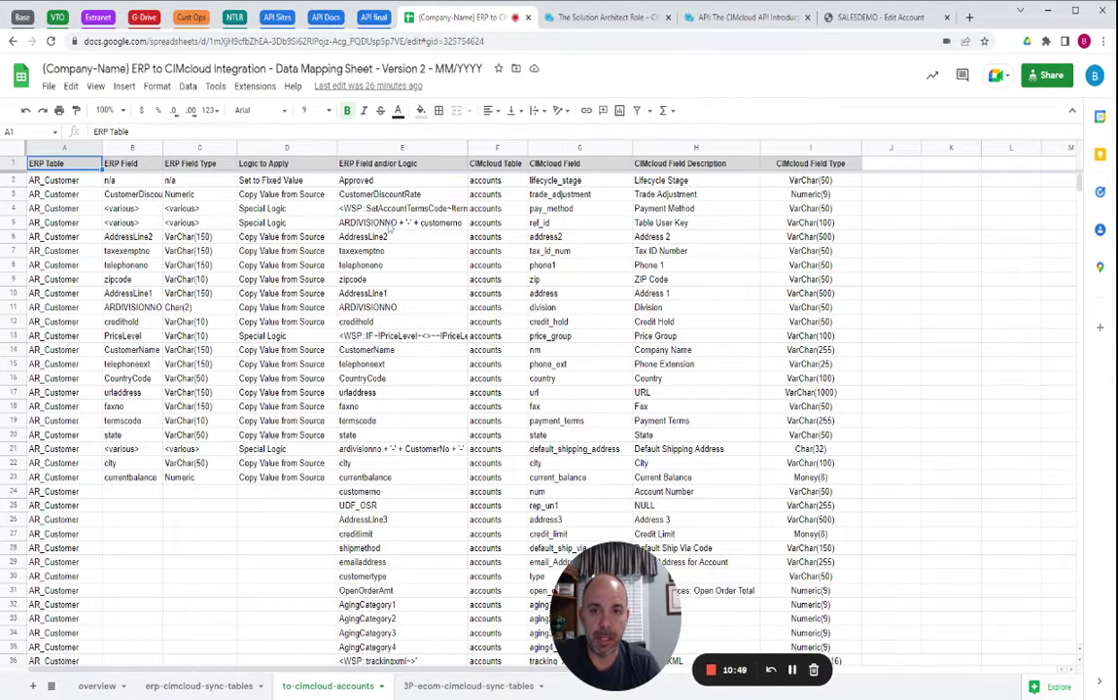
Select the pay_method special-logic cell and widen the ERP Field and/or Logic column to show it.
click(352, 207)
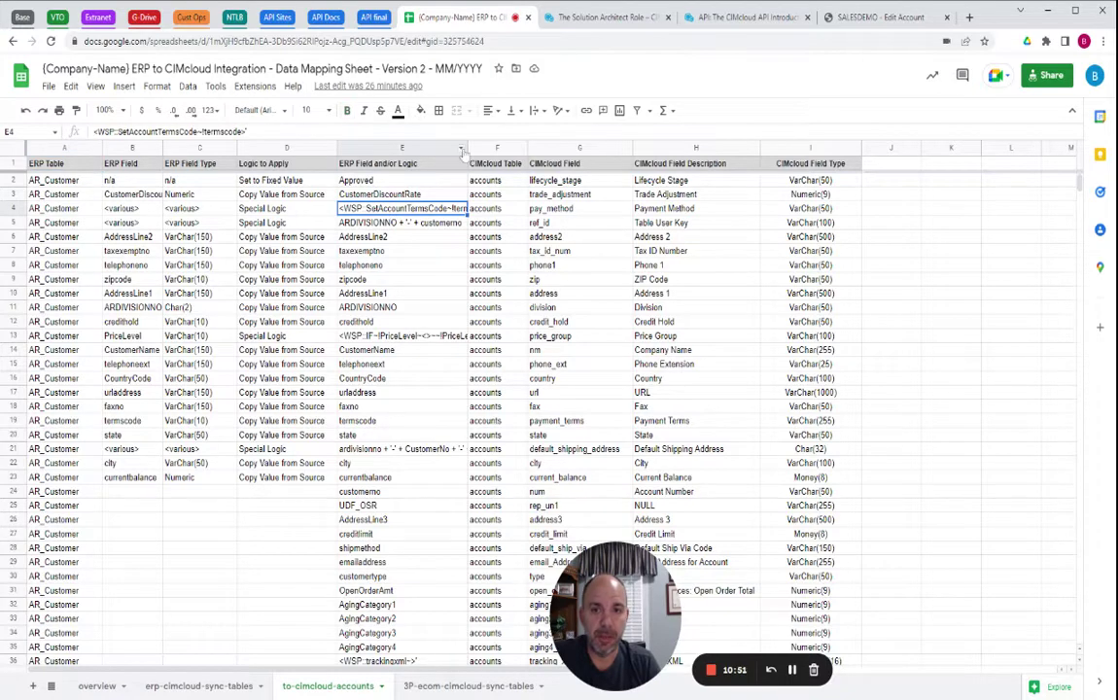
drag(527, 146, 505, 147)
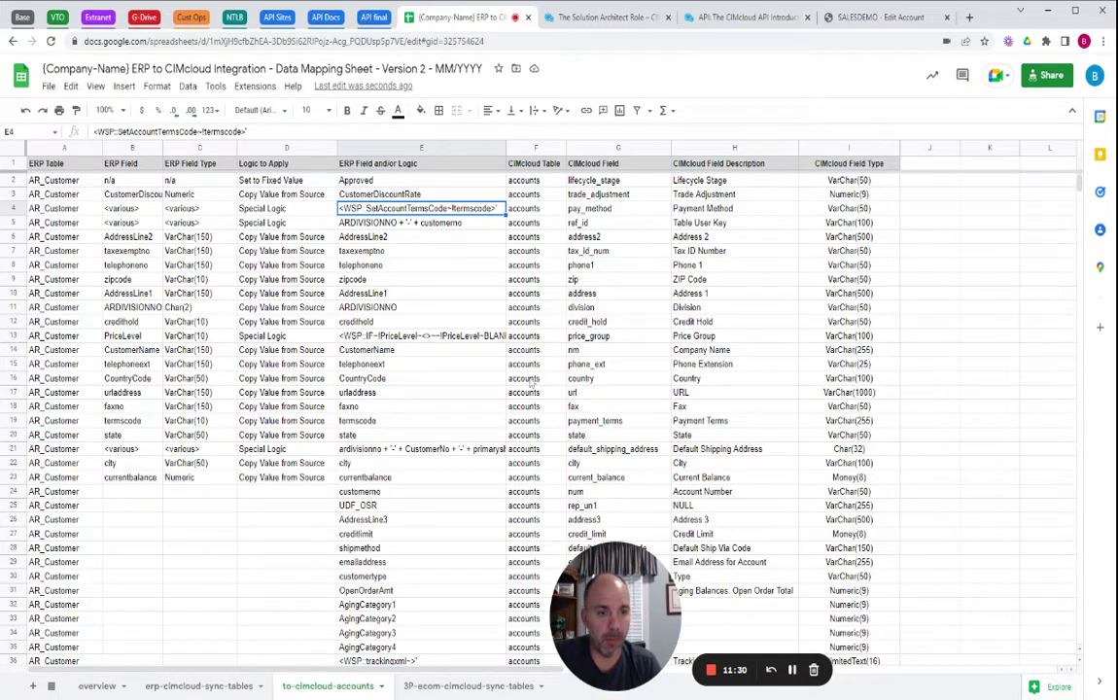
click(190, 349)
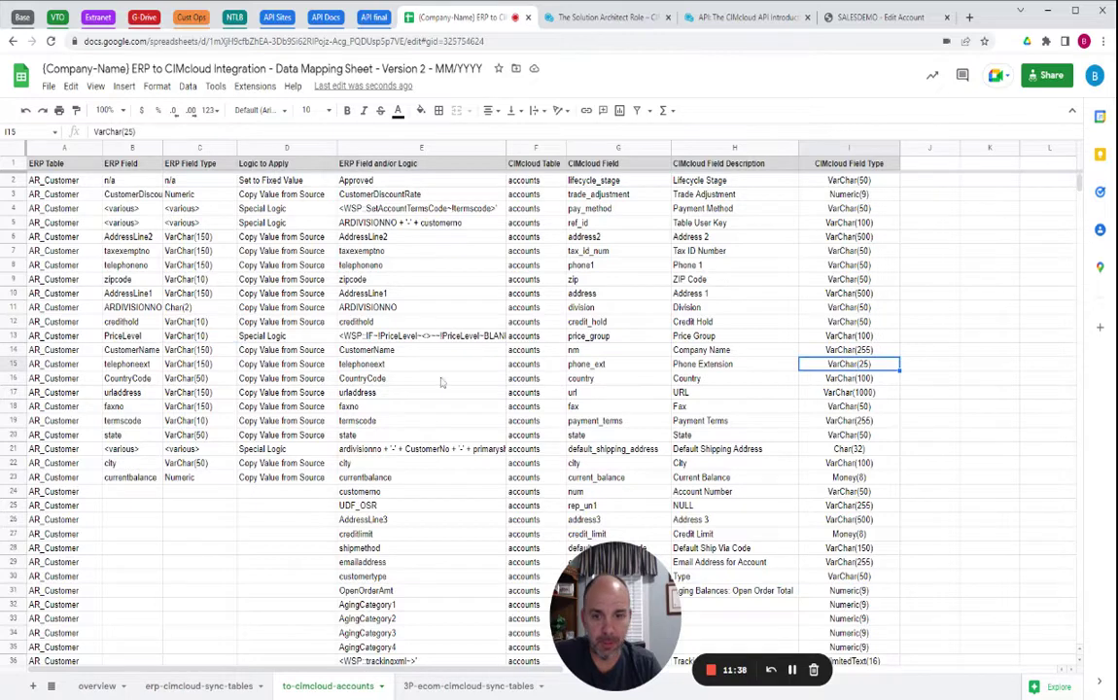
key(Down)
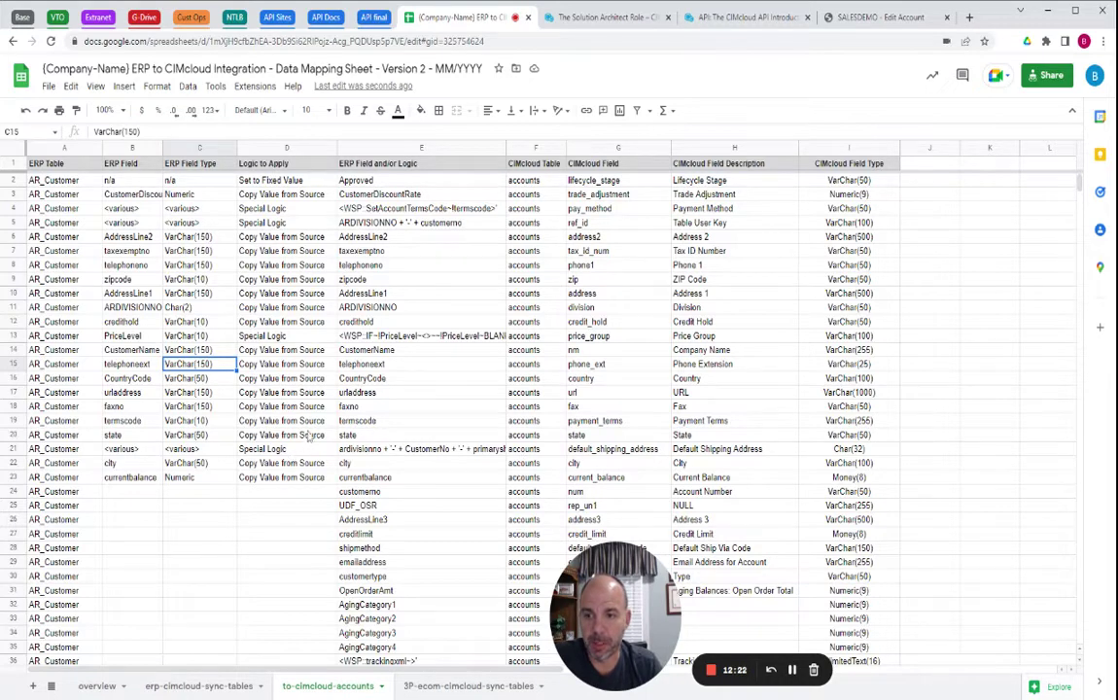
click(12, 377)
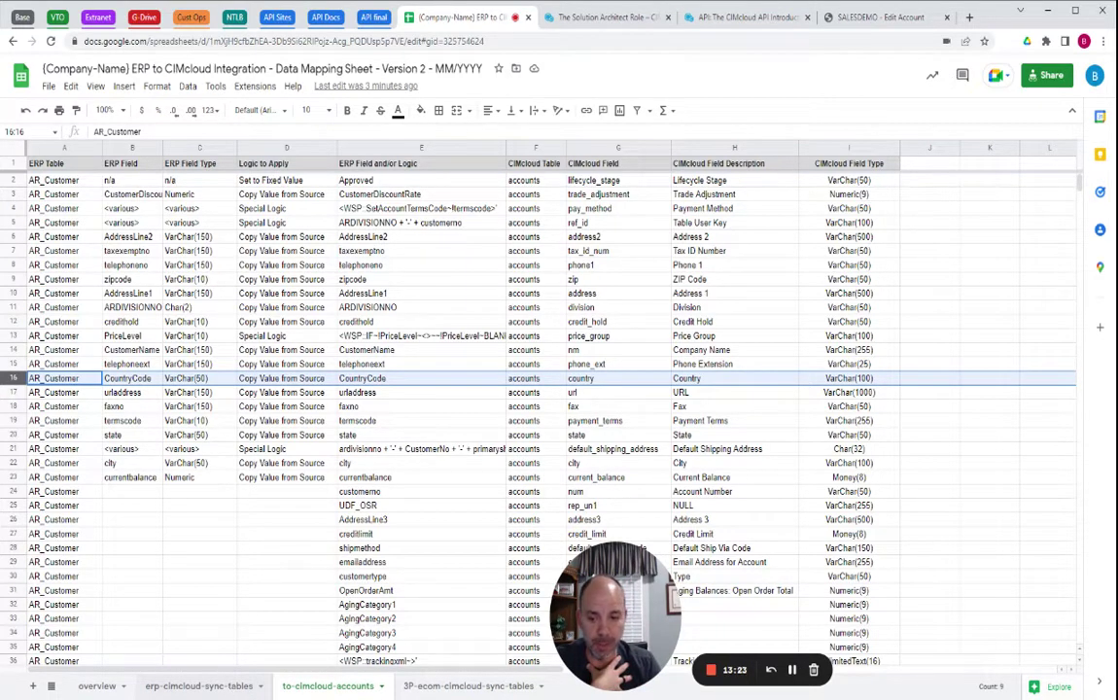
click(209, 685)
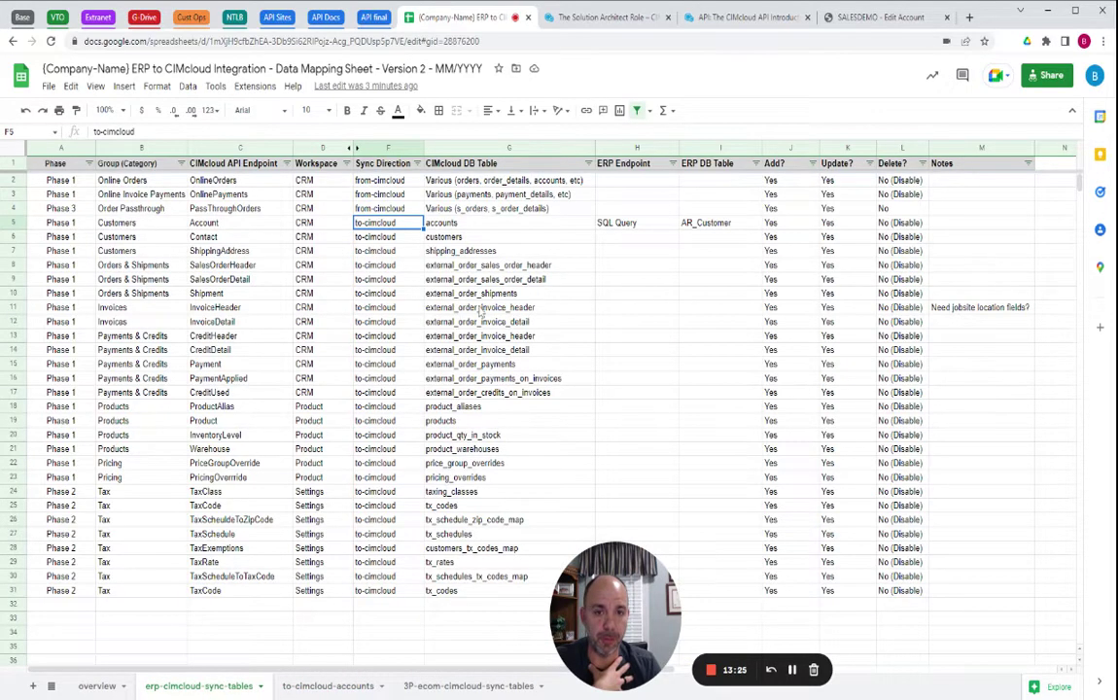
click(321, 688)
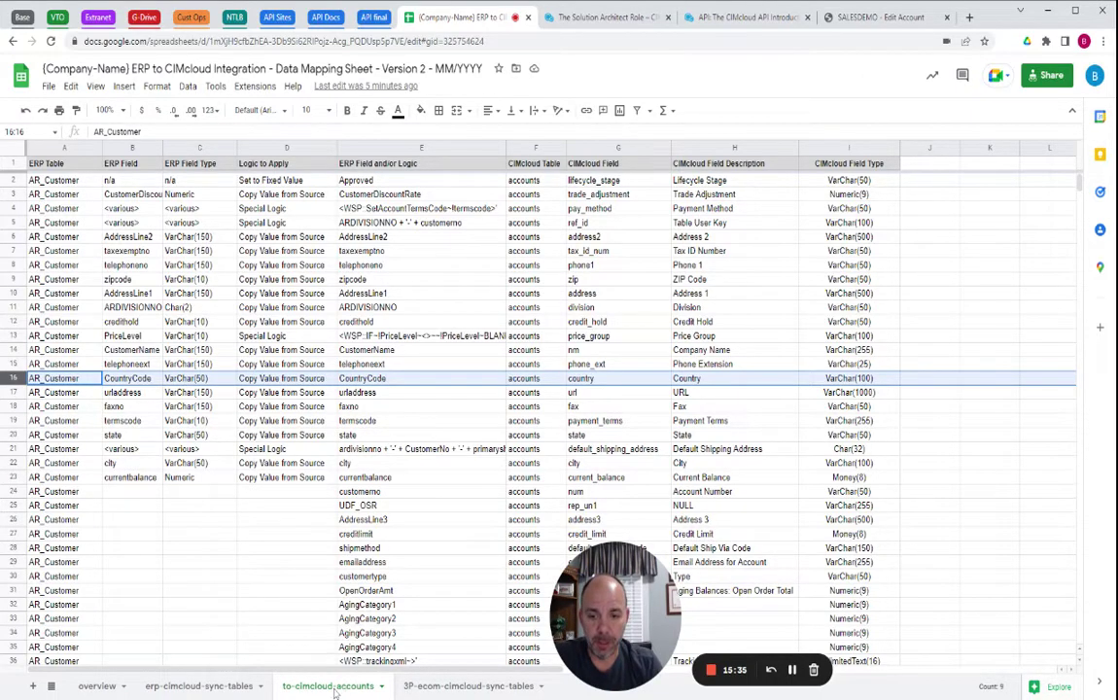
click(196, 687)
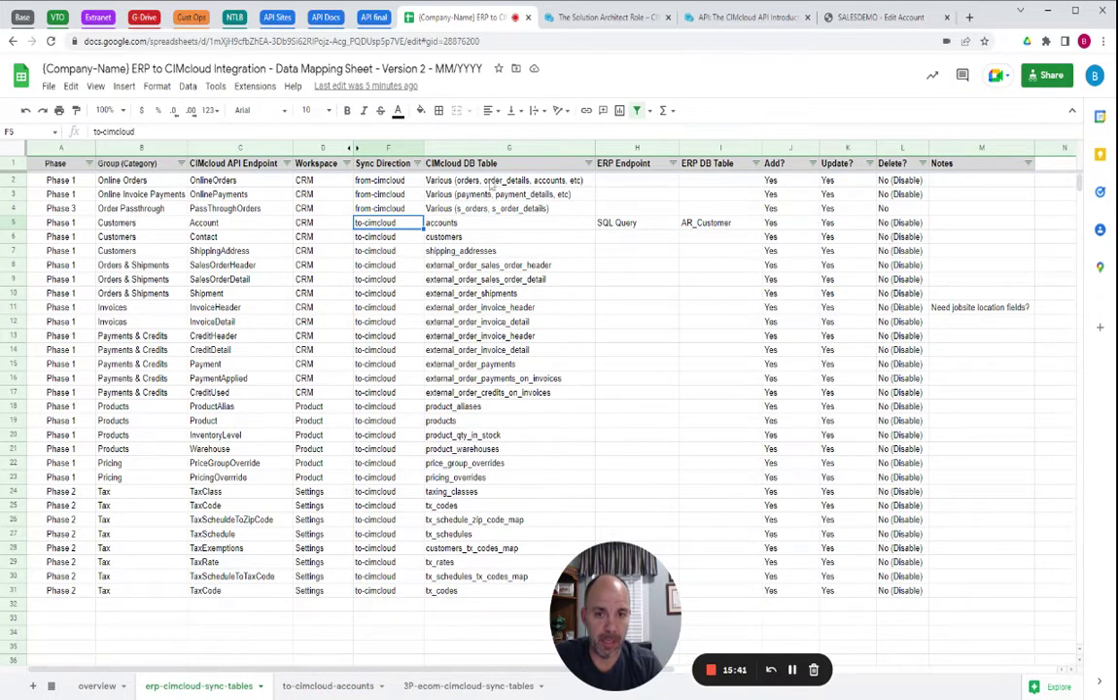
click(330, 686)
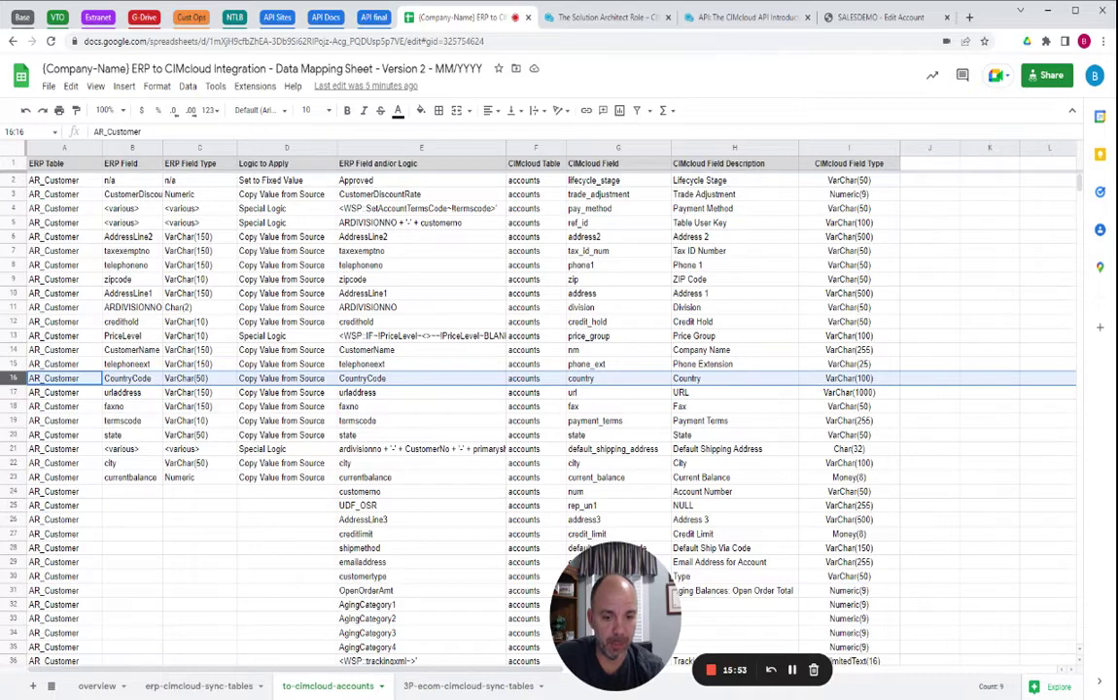
click(467, 686)
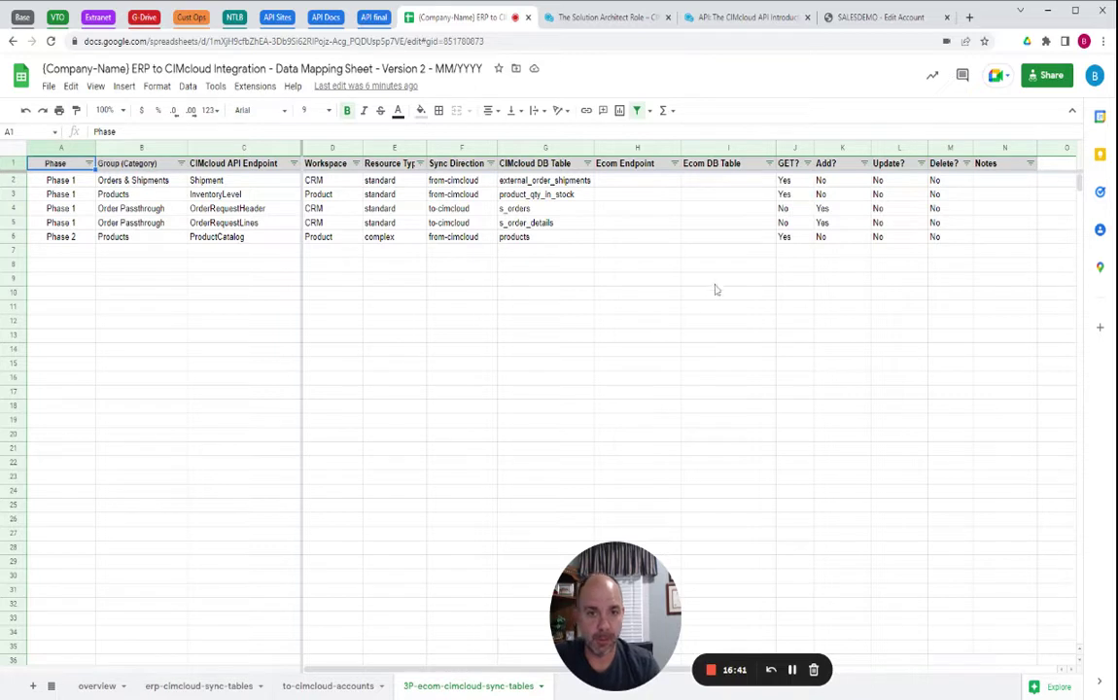
click(515, 209)
click(539, 225)
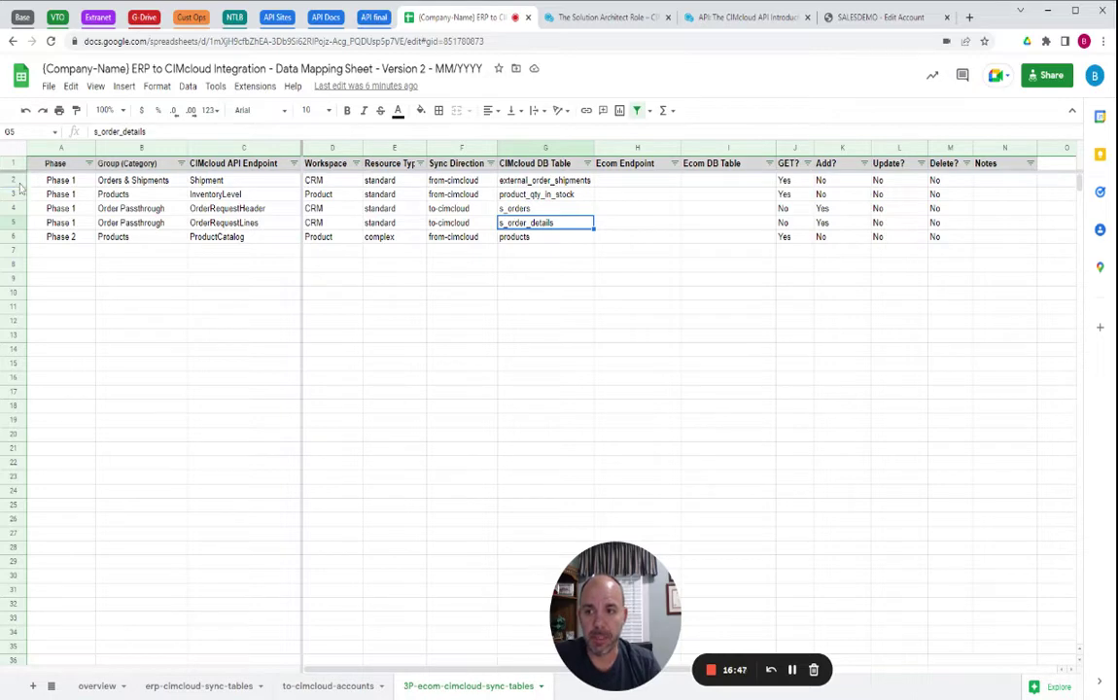
drag(14, 180, 12, 223)
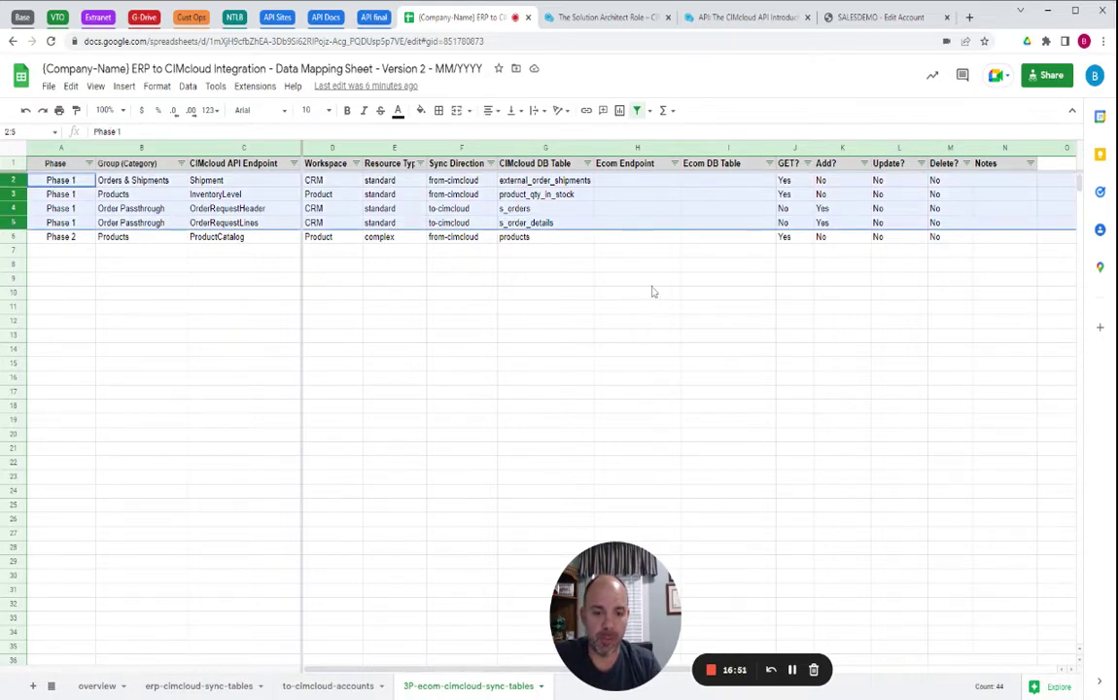
Visit the erp-cimcloud-sync-tables sheet, then return to the to-cimcloud-accounts mapping sheet.
click(195, 686)
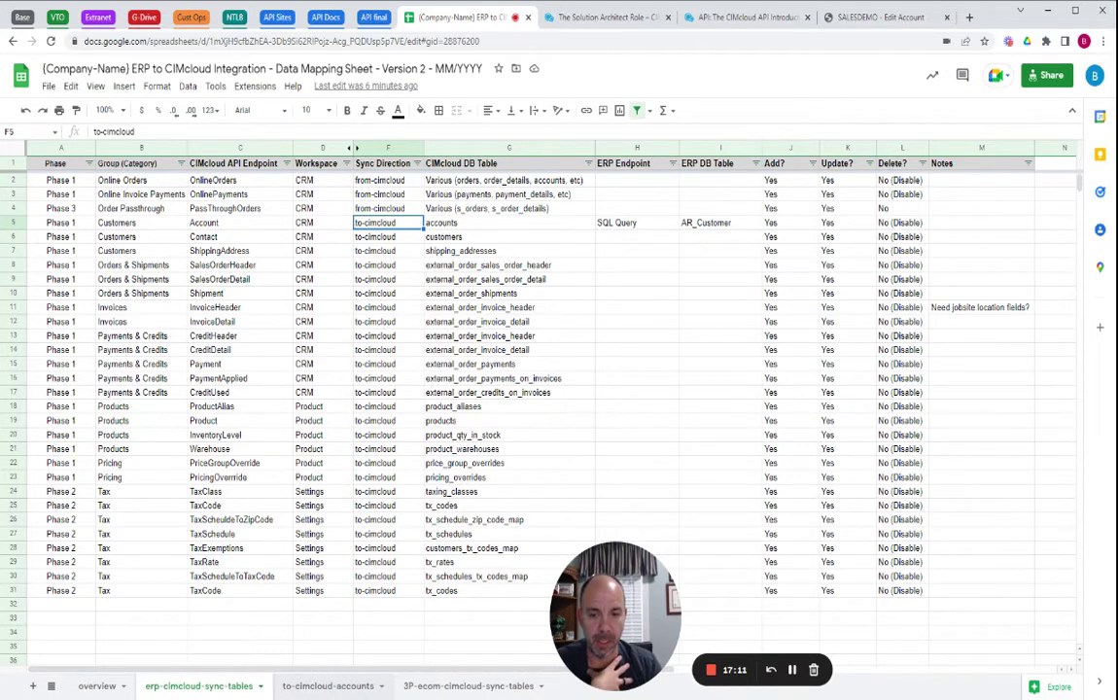
click(328, 685)
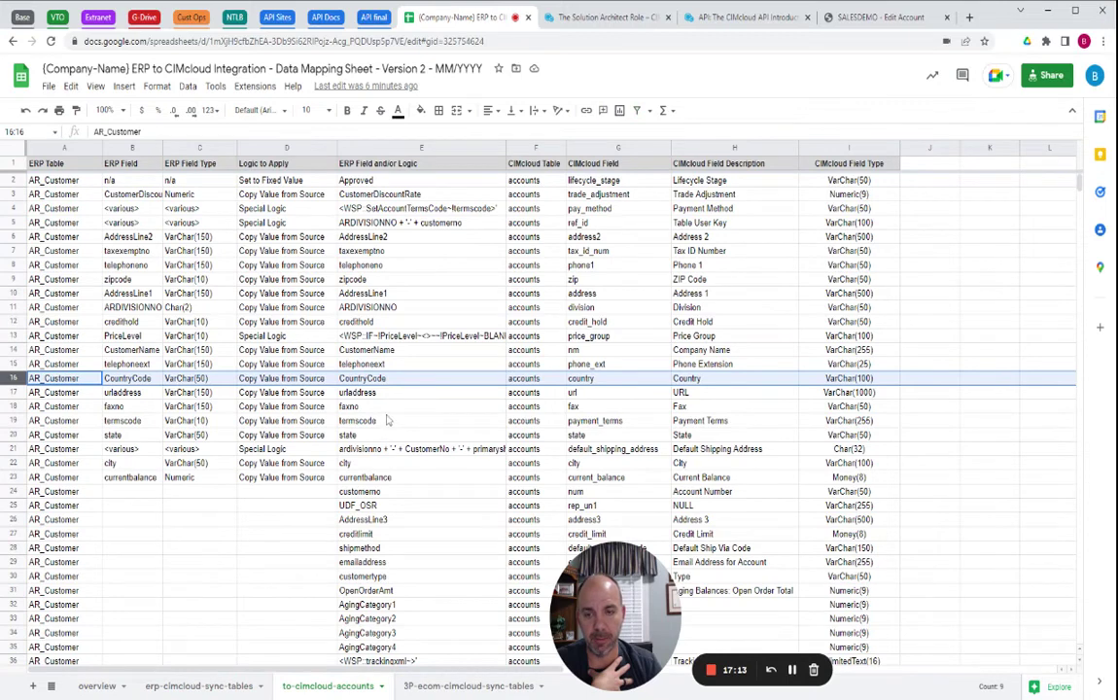